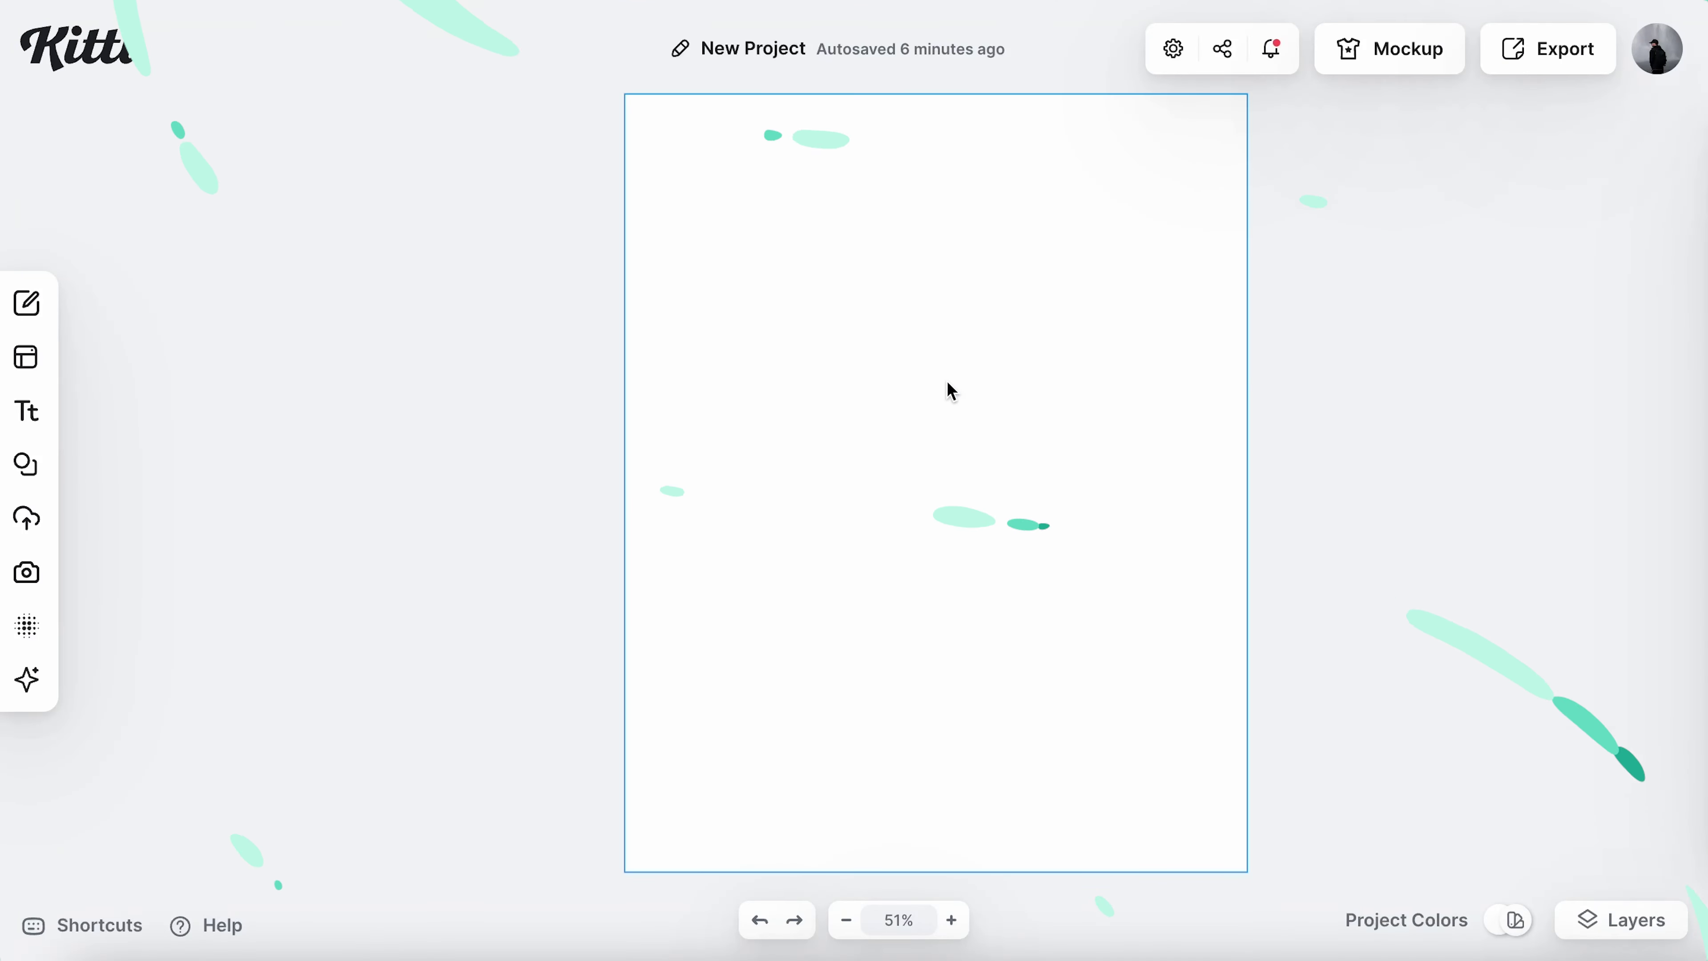
# Change the poster background colour to pink, hex f49eb1
pyautogui.click(1368, 234)
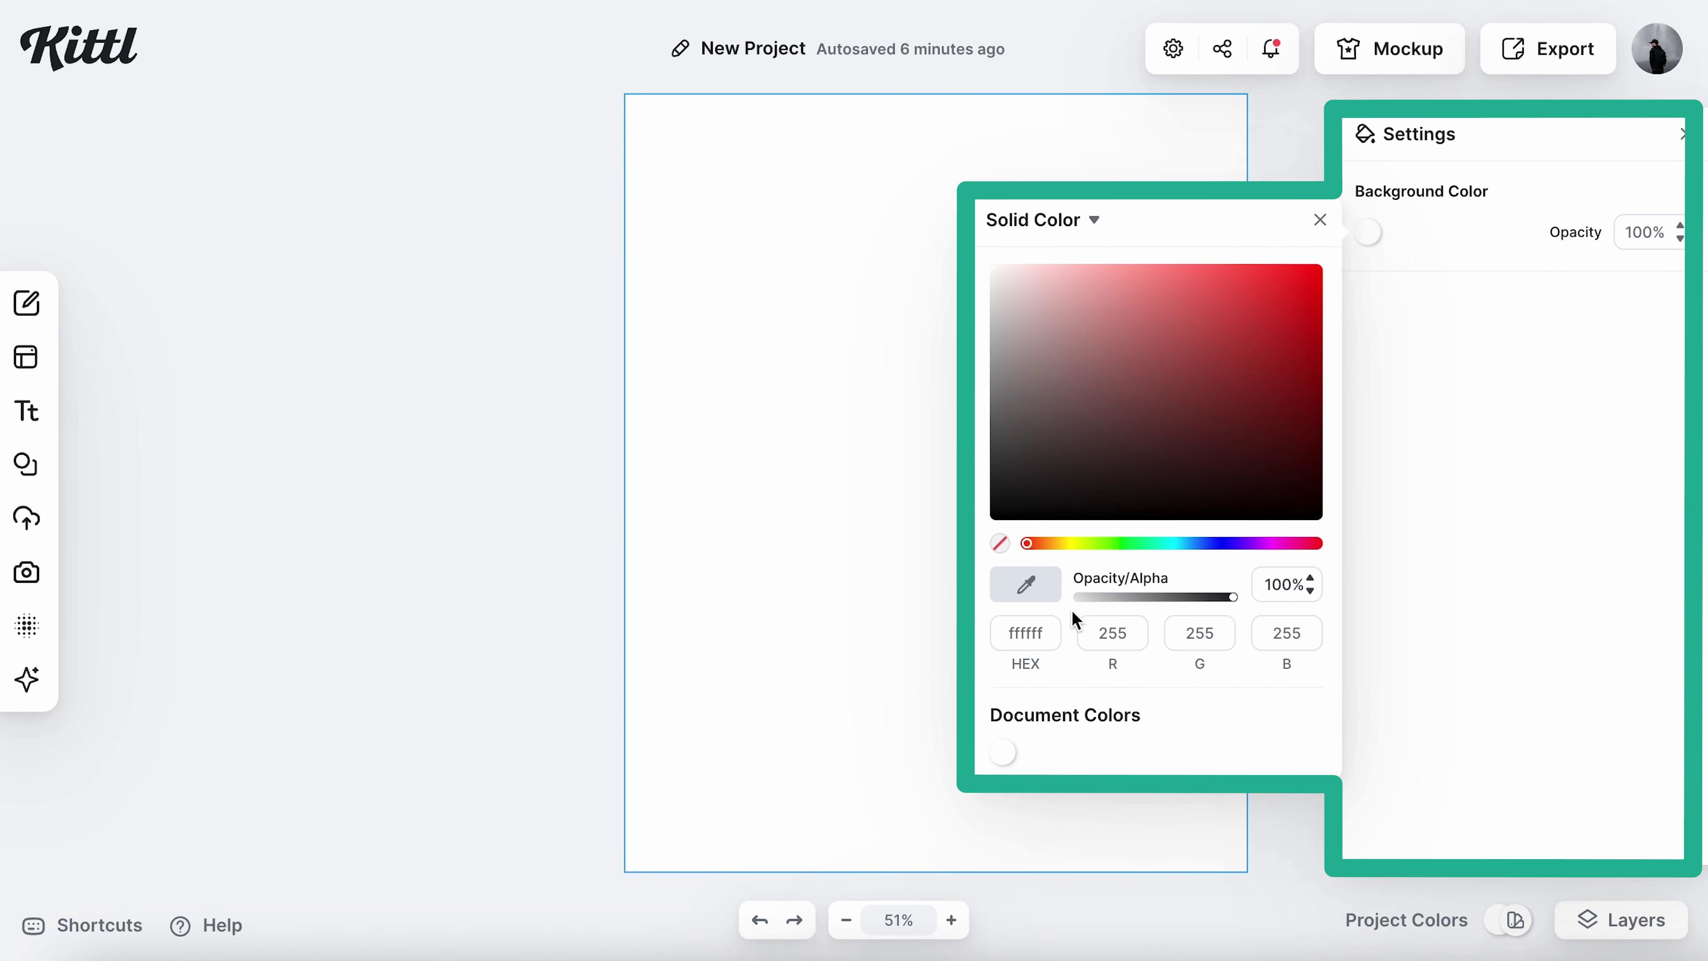
pyautogui.doubleClick(1042, 637)
pyautogui.write('f49eb1')
pyautogui.press('Return')
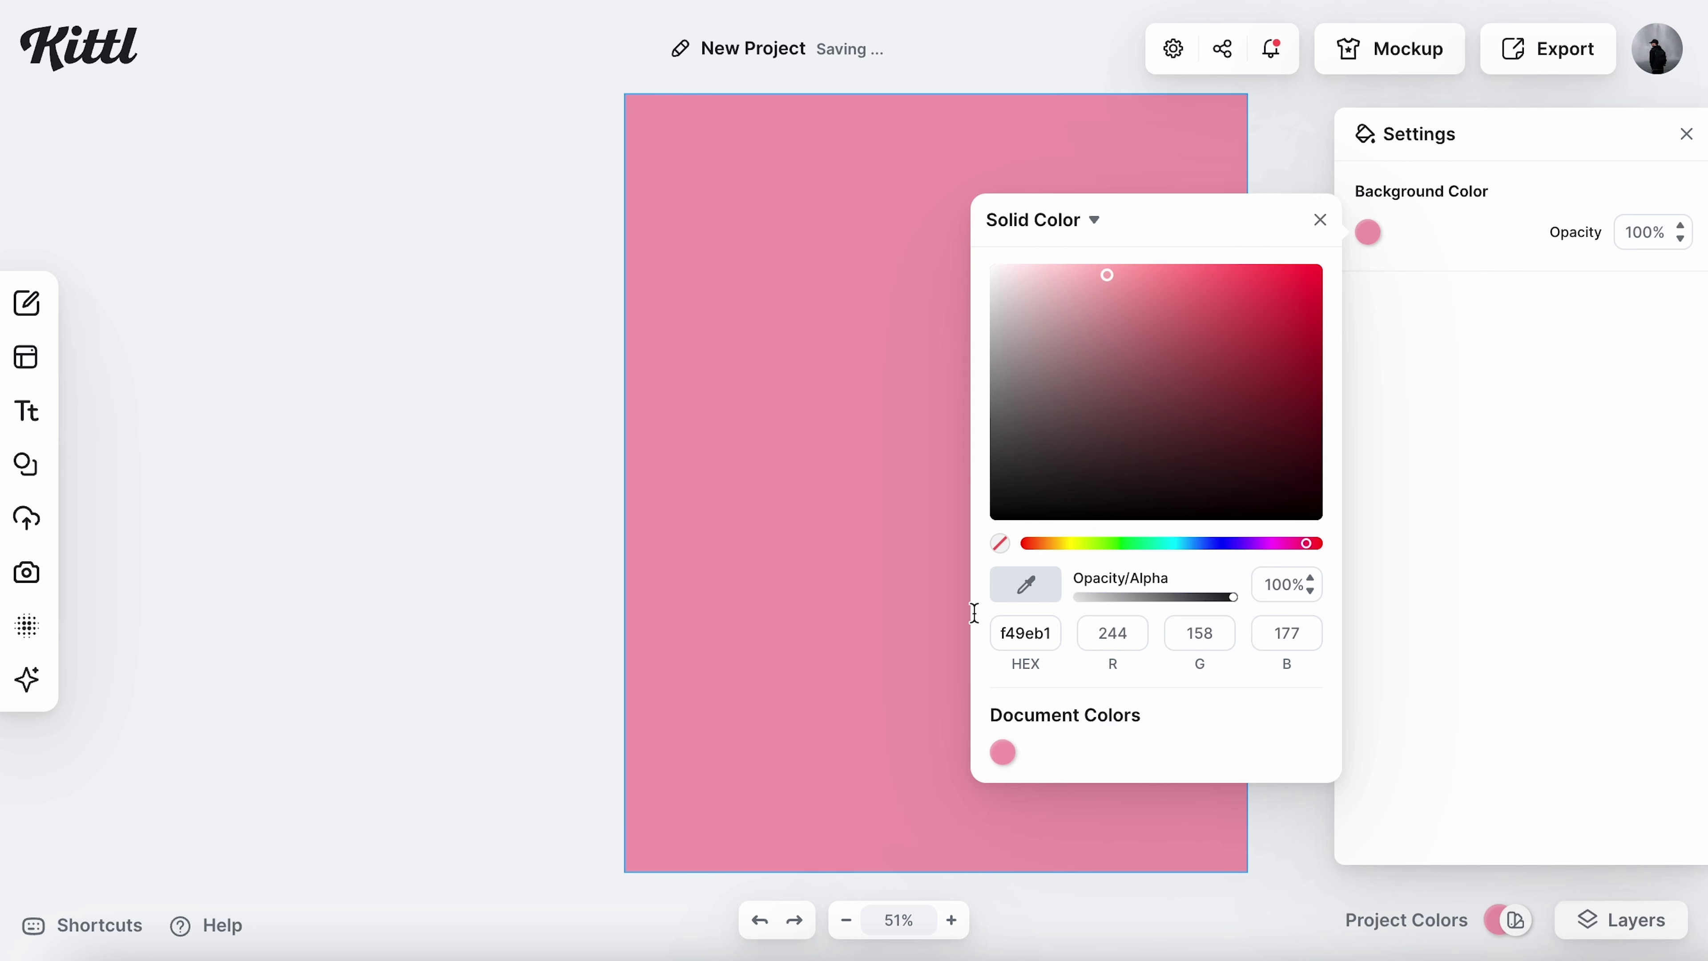
pyautogui.click(801, 491)
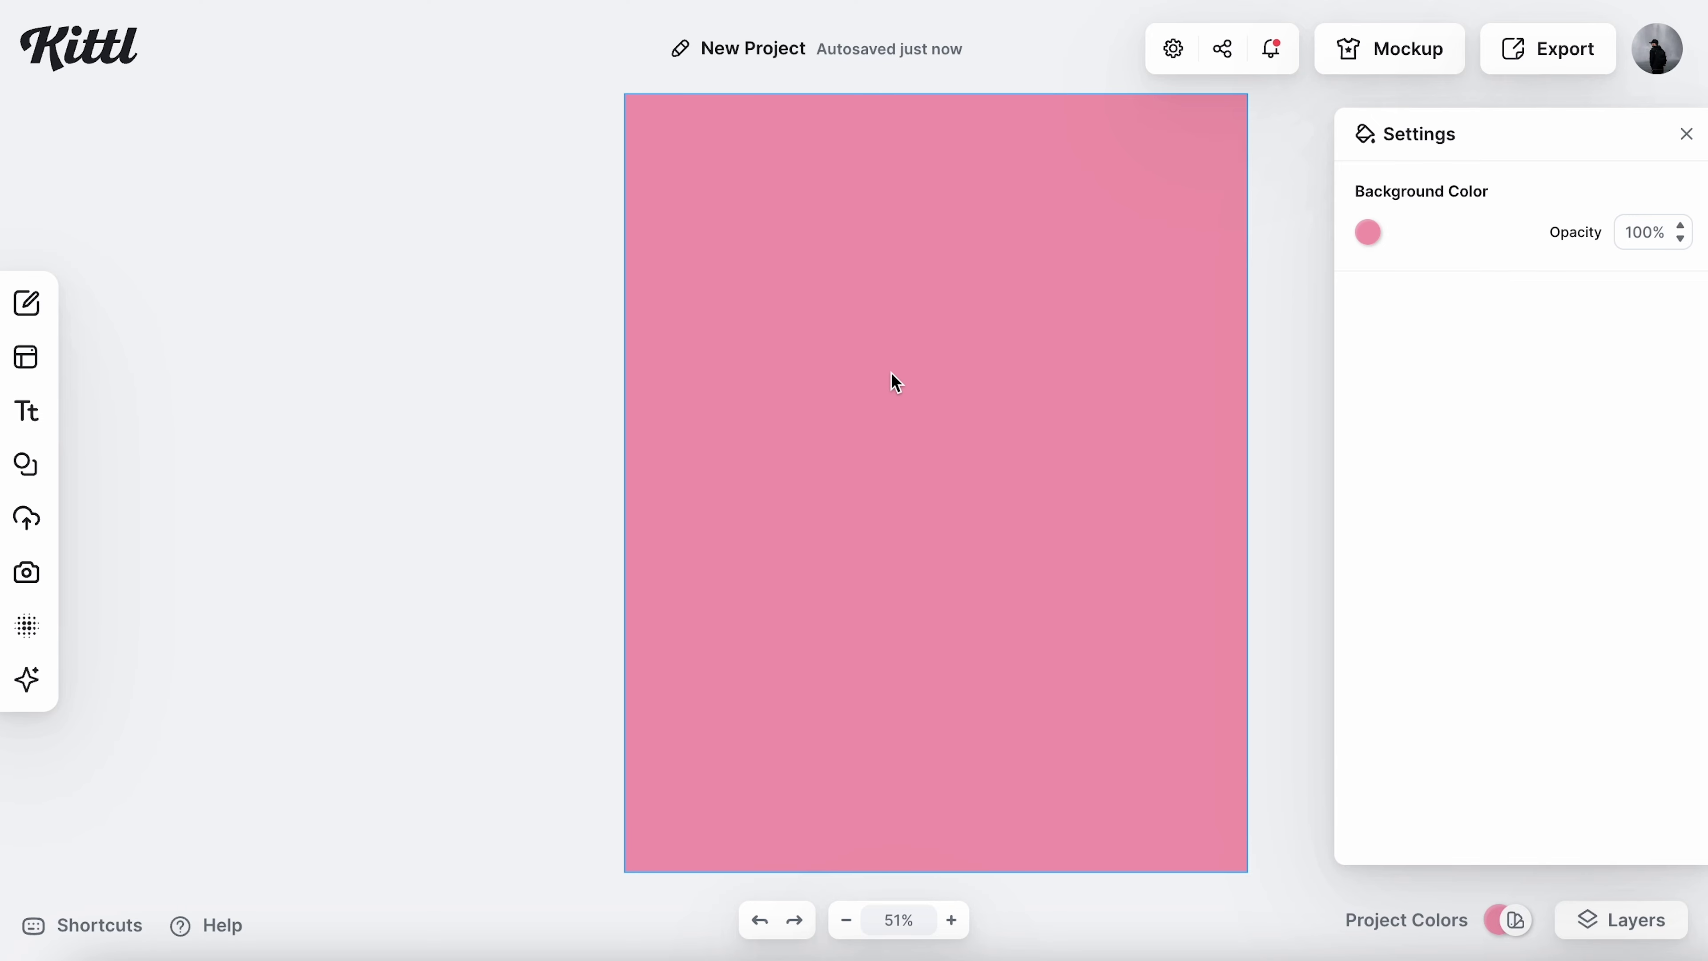
# Add a headline text set in Familjen Grotesk at font size 241
pyautogui.press('t')
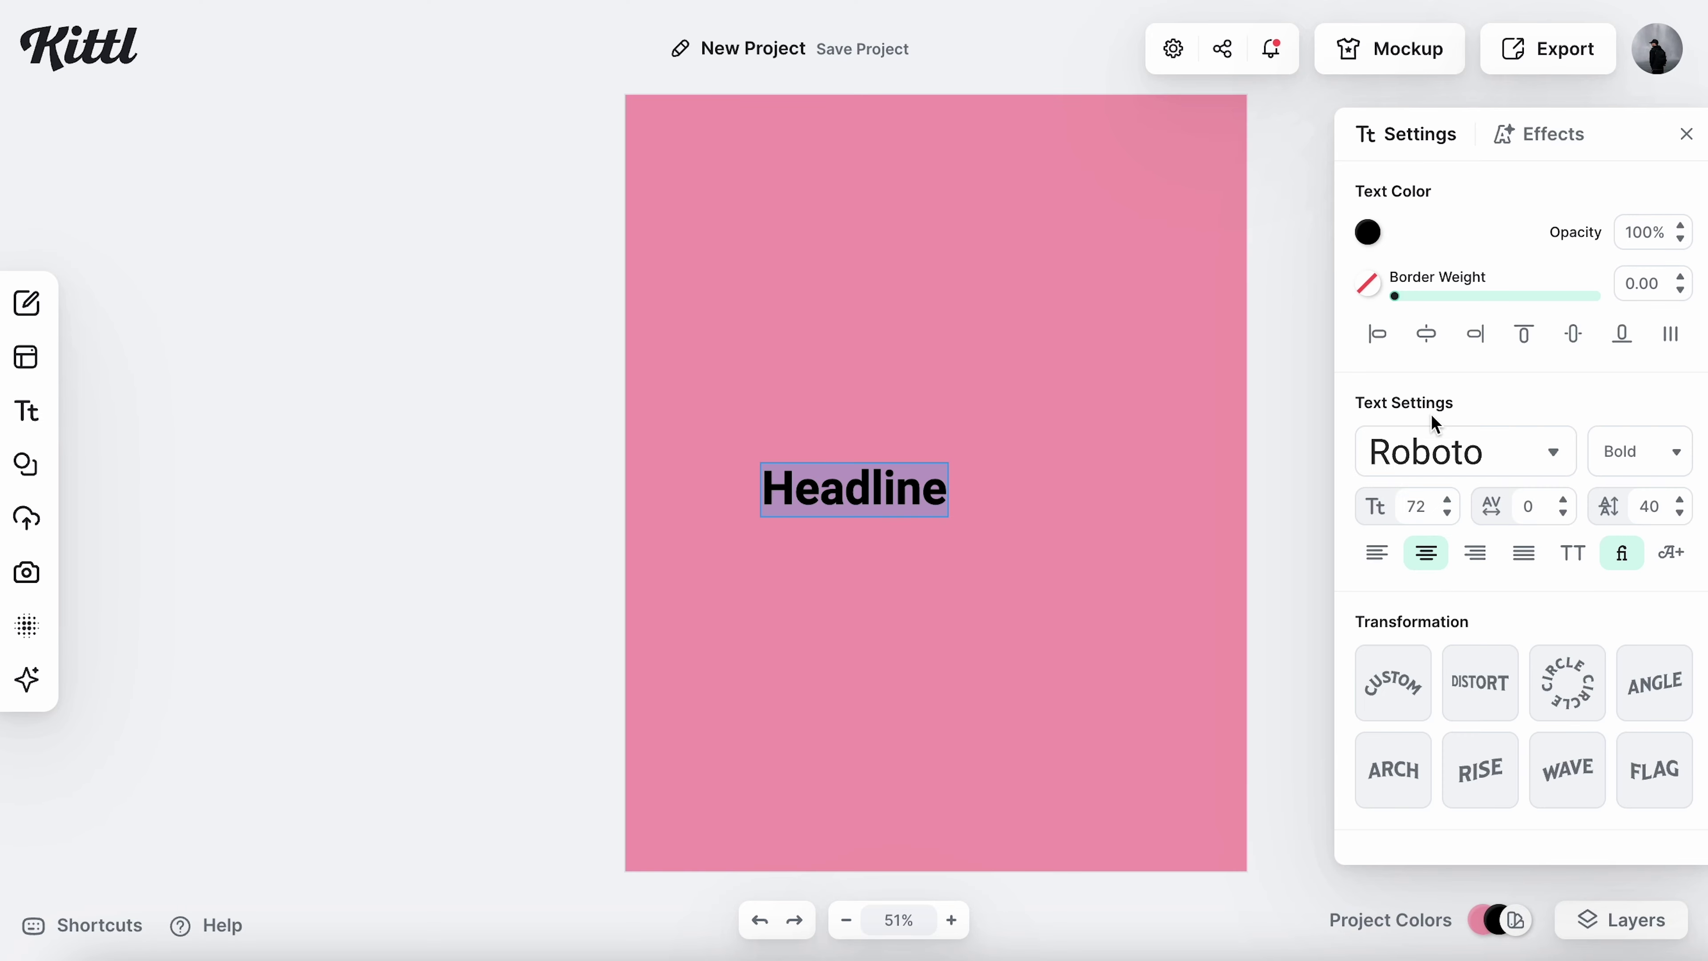
pyautogui.click(1462, 451)
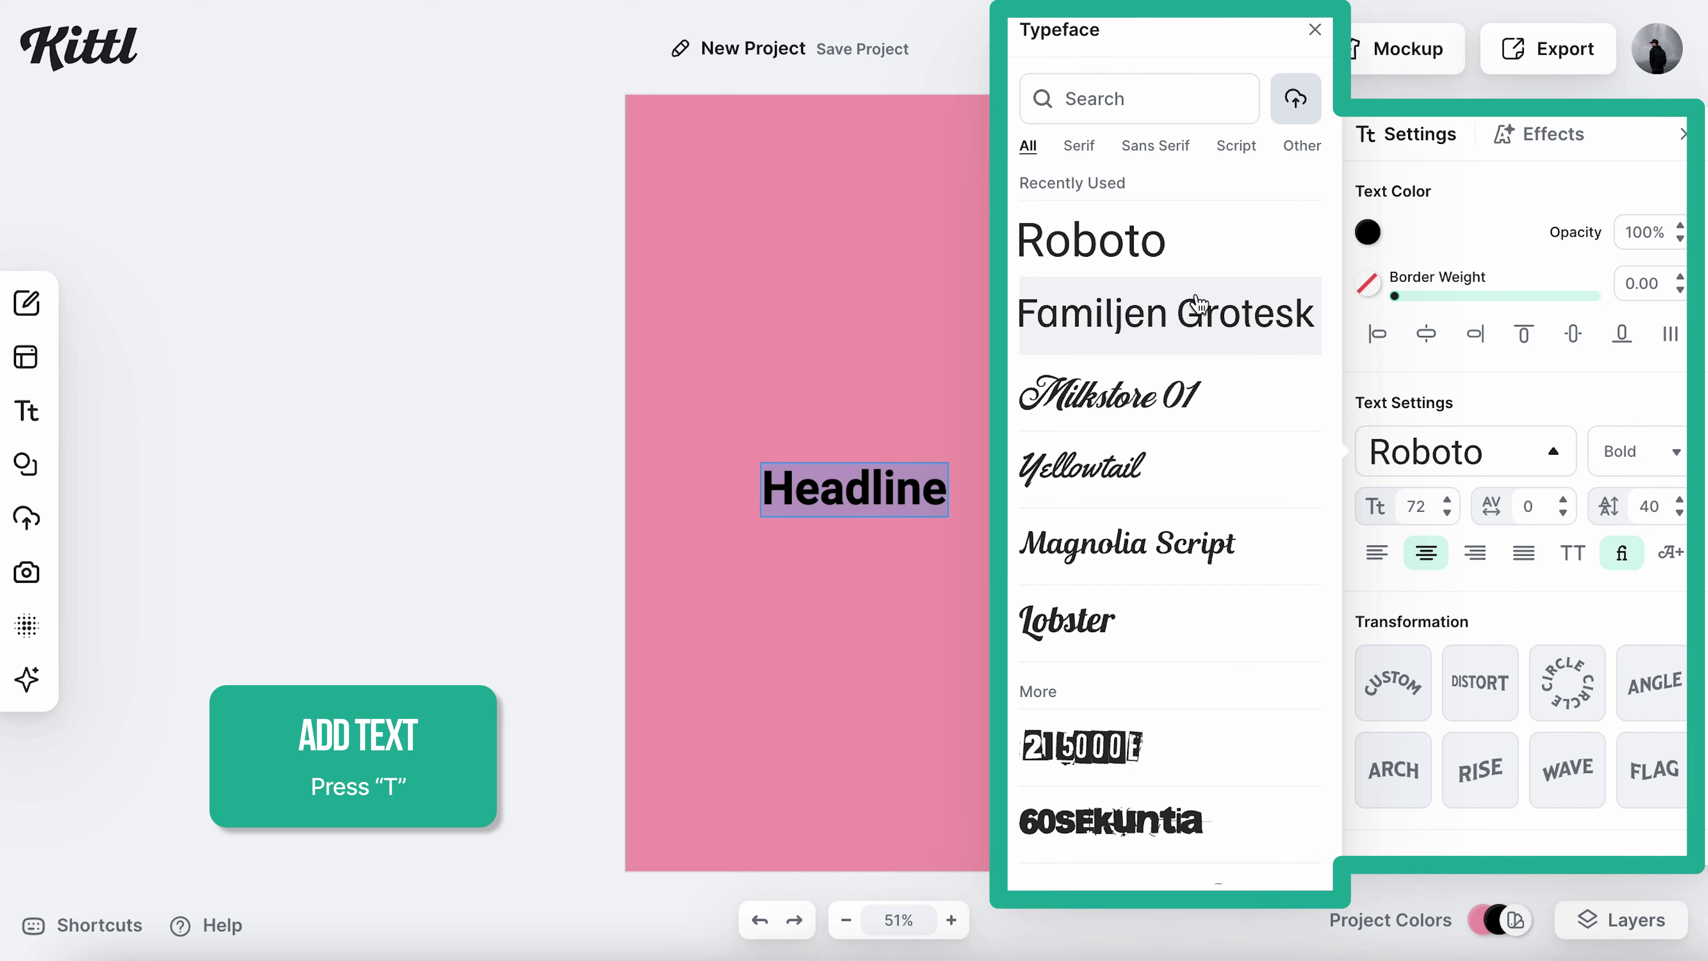
pyautogui.click(1196, 304)
pyautogui.click(904, 452)
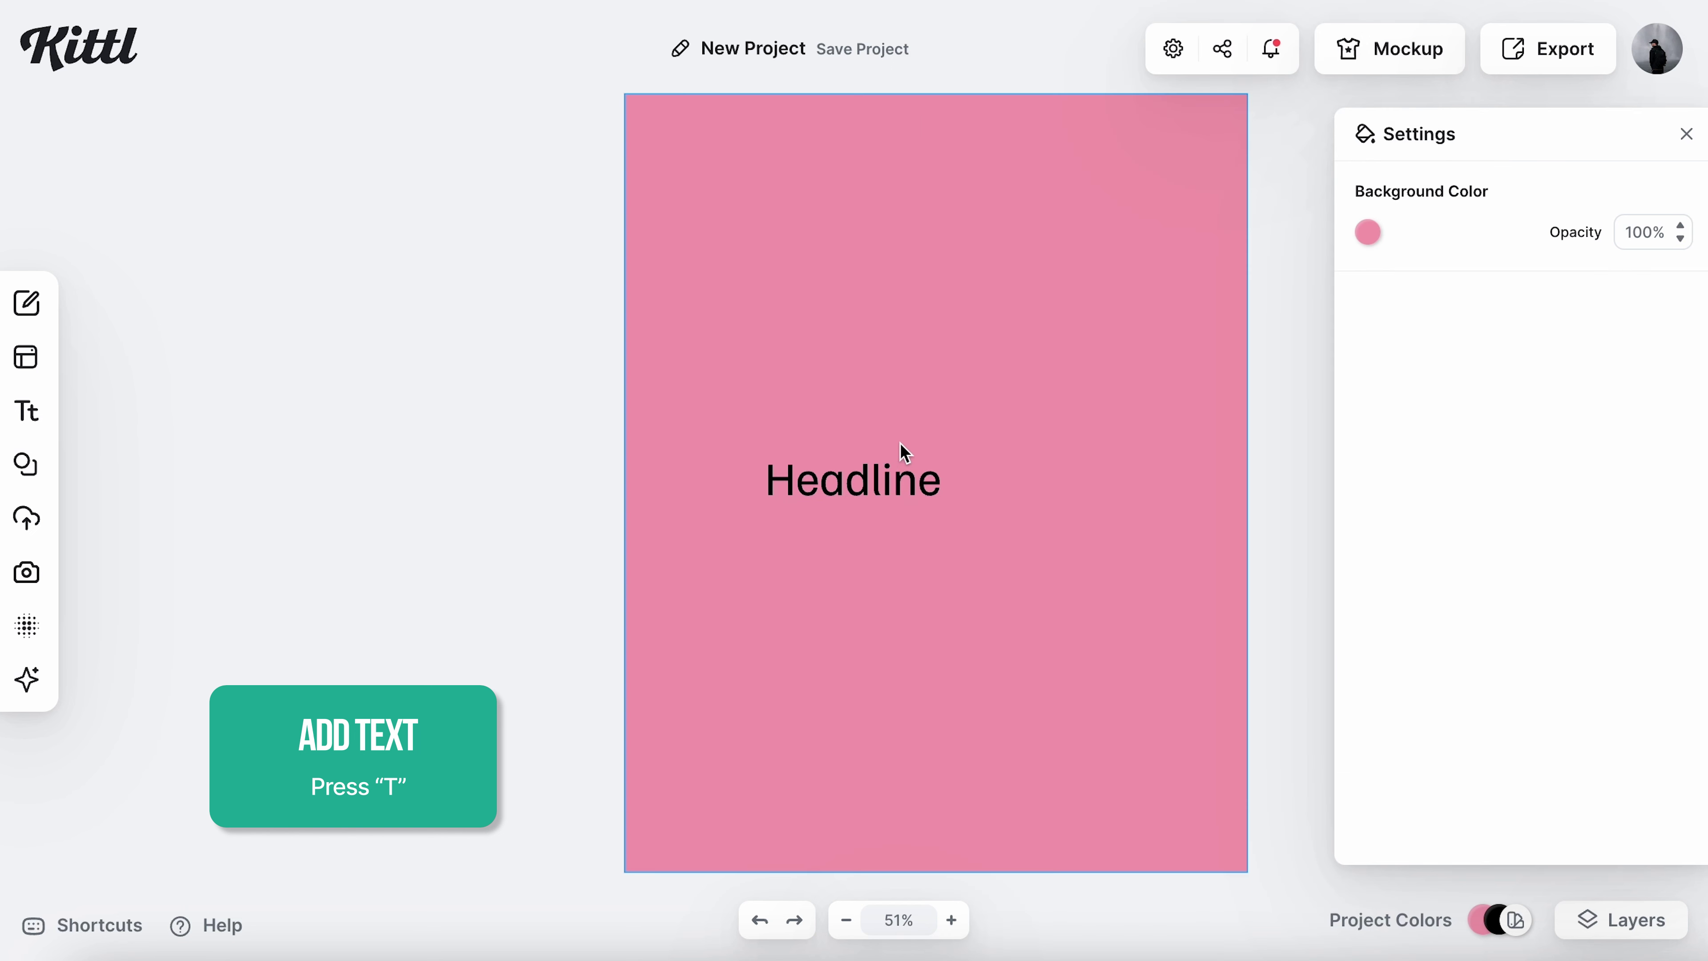
pyautogui.doubleClick(886, 478)
pyautogui.hotkey('ctrl', 'a')
pyautogui.moveTo(1407, 508); pyautogui.dragTo(1416, 508)
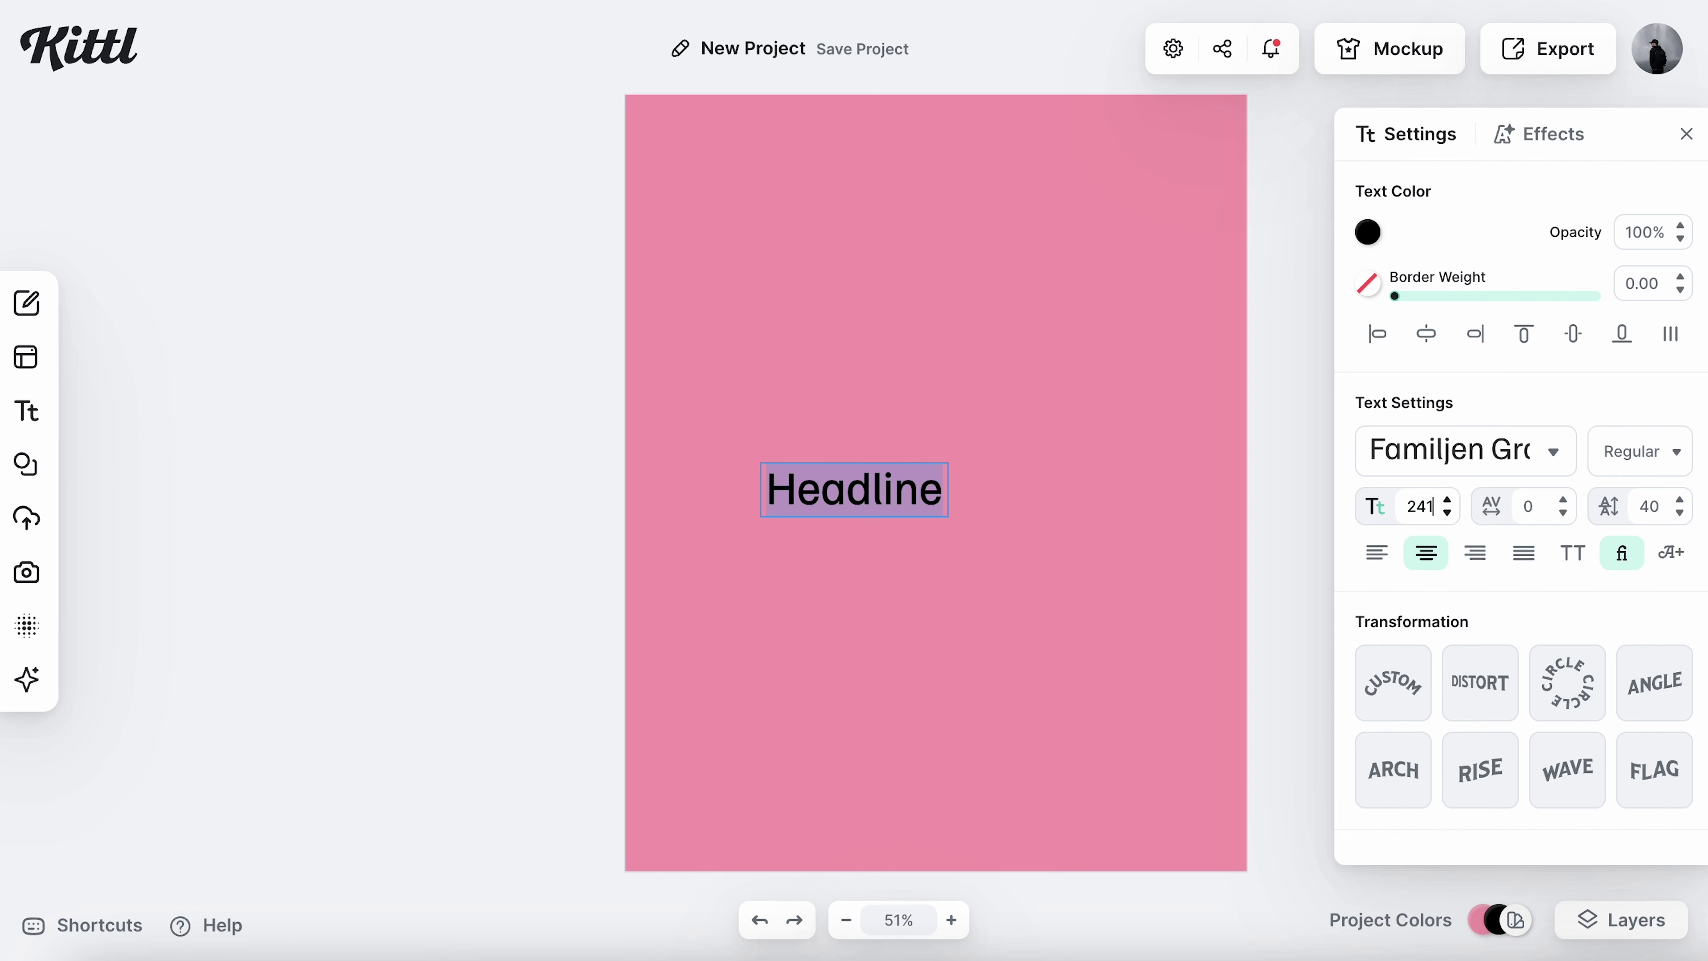
pyautogui.write('241')
pyautogui.press('Return')
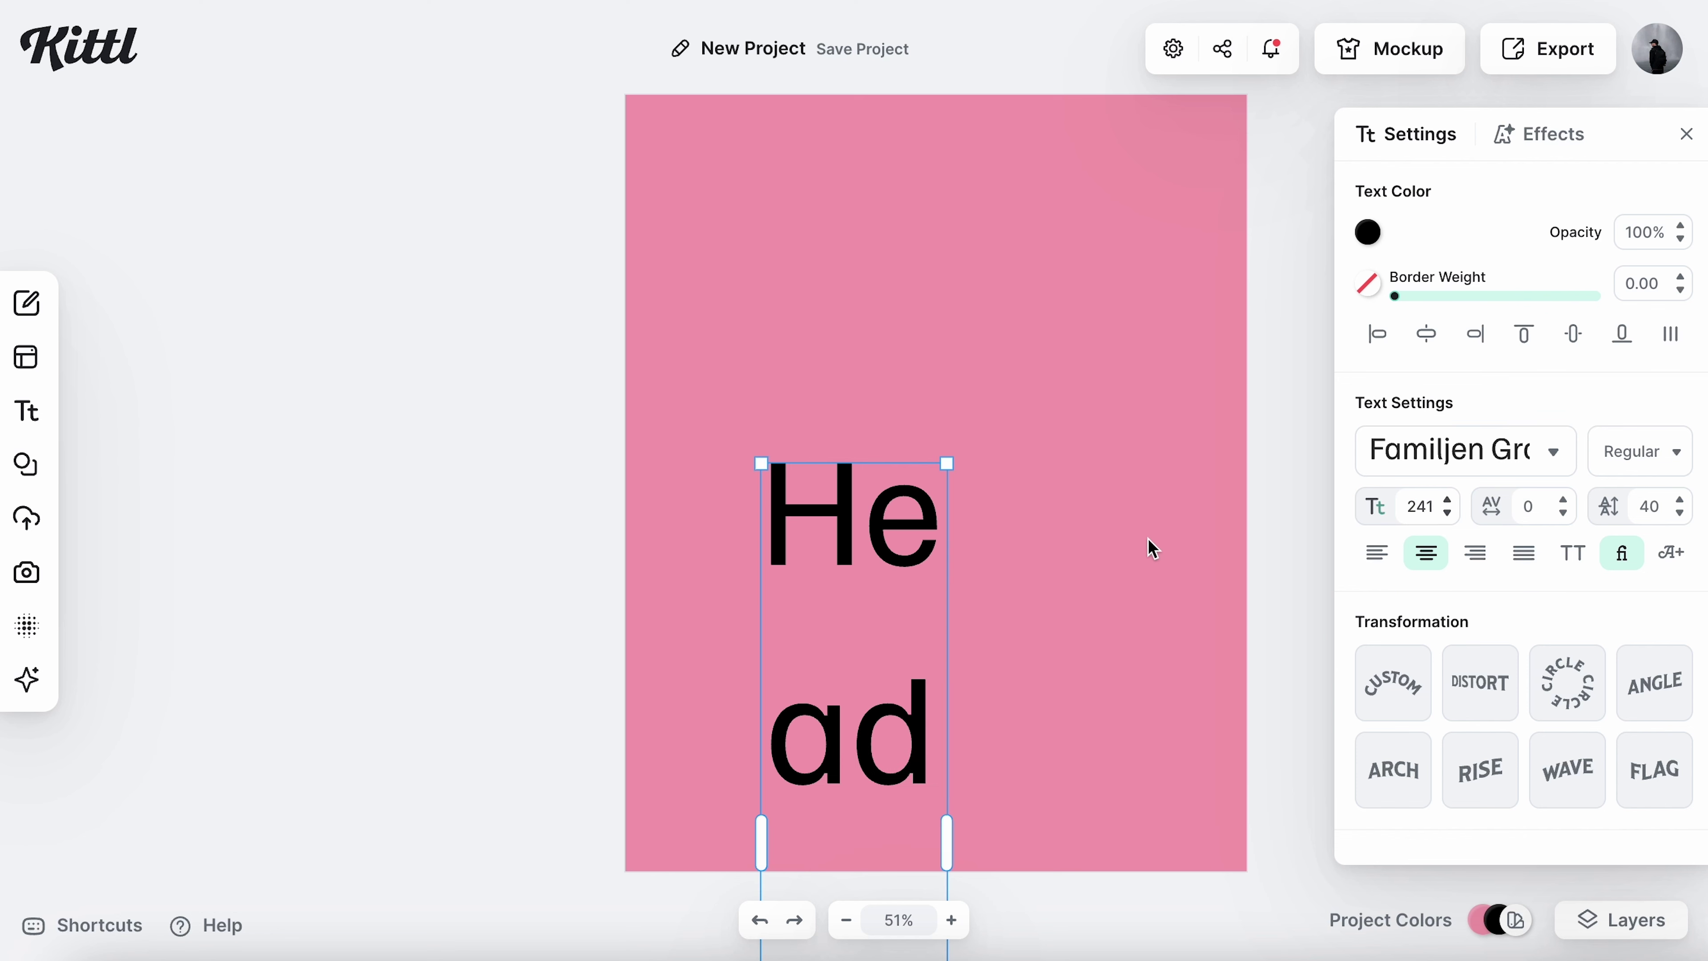
# Make the headline uppercase, widen its box to one line, and raise it up the poster
pyautogui.moveTo(948, 841); pyautogui.dragTo(1195, 616)
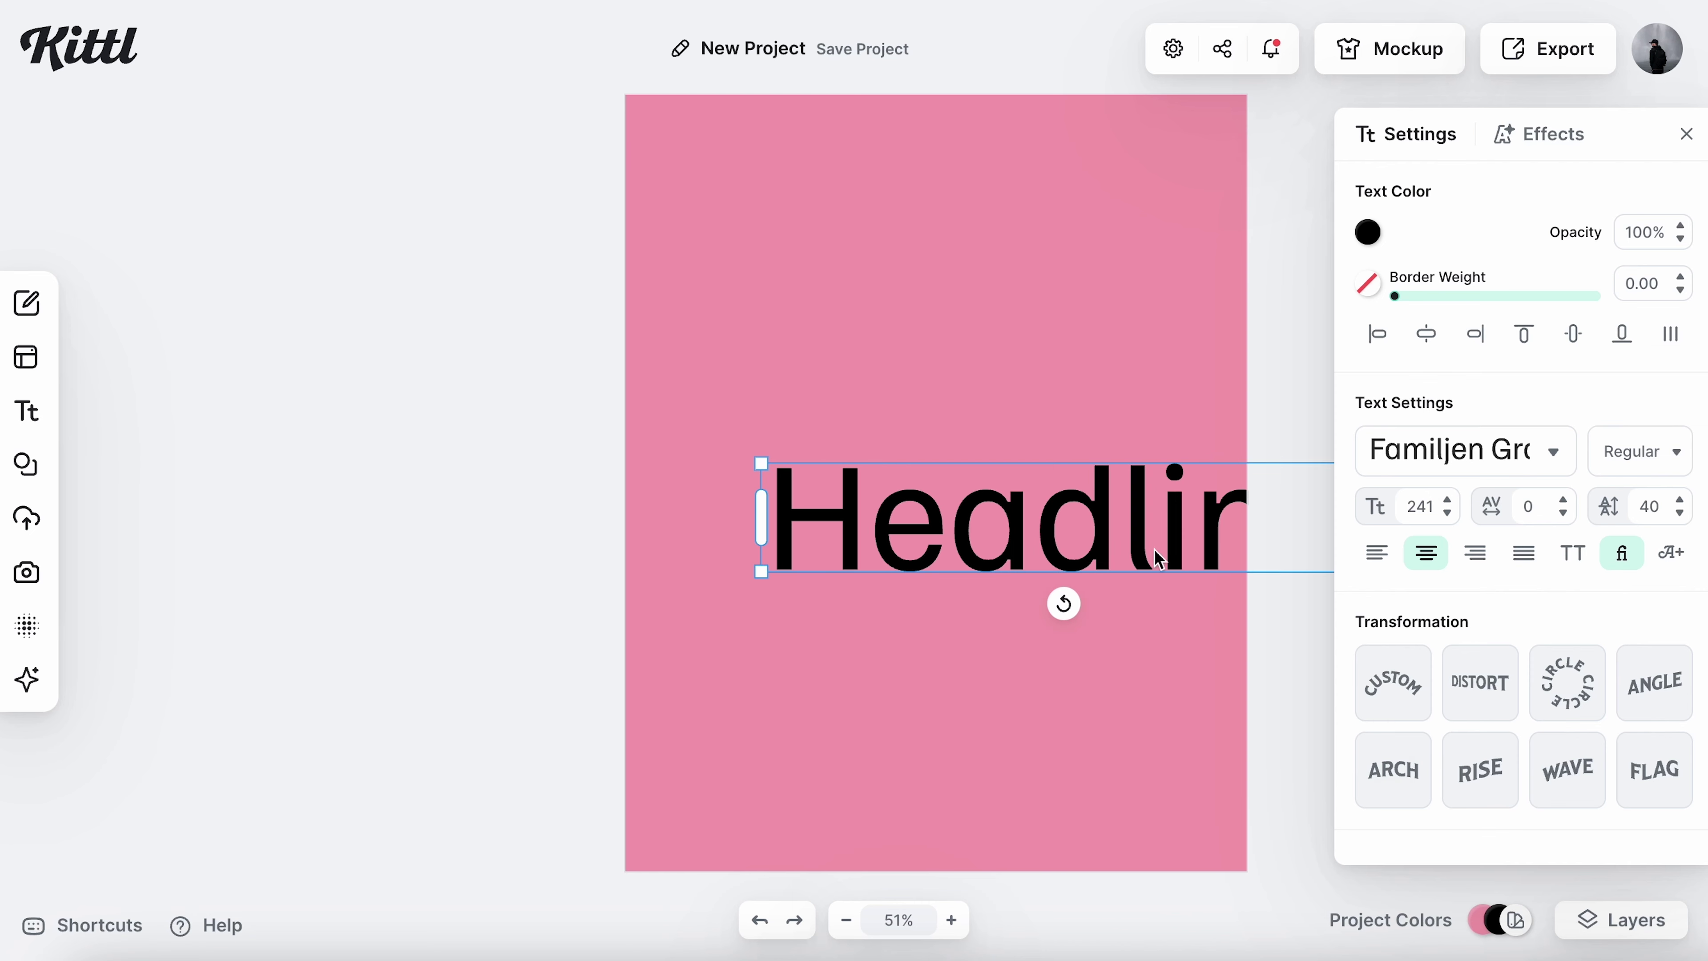
pyautogui.moveTo(1132, 507); pyautogui.dragTo(1004, 402)
pyautogui.click(1572, 553)
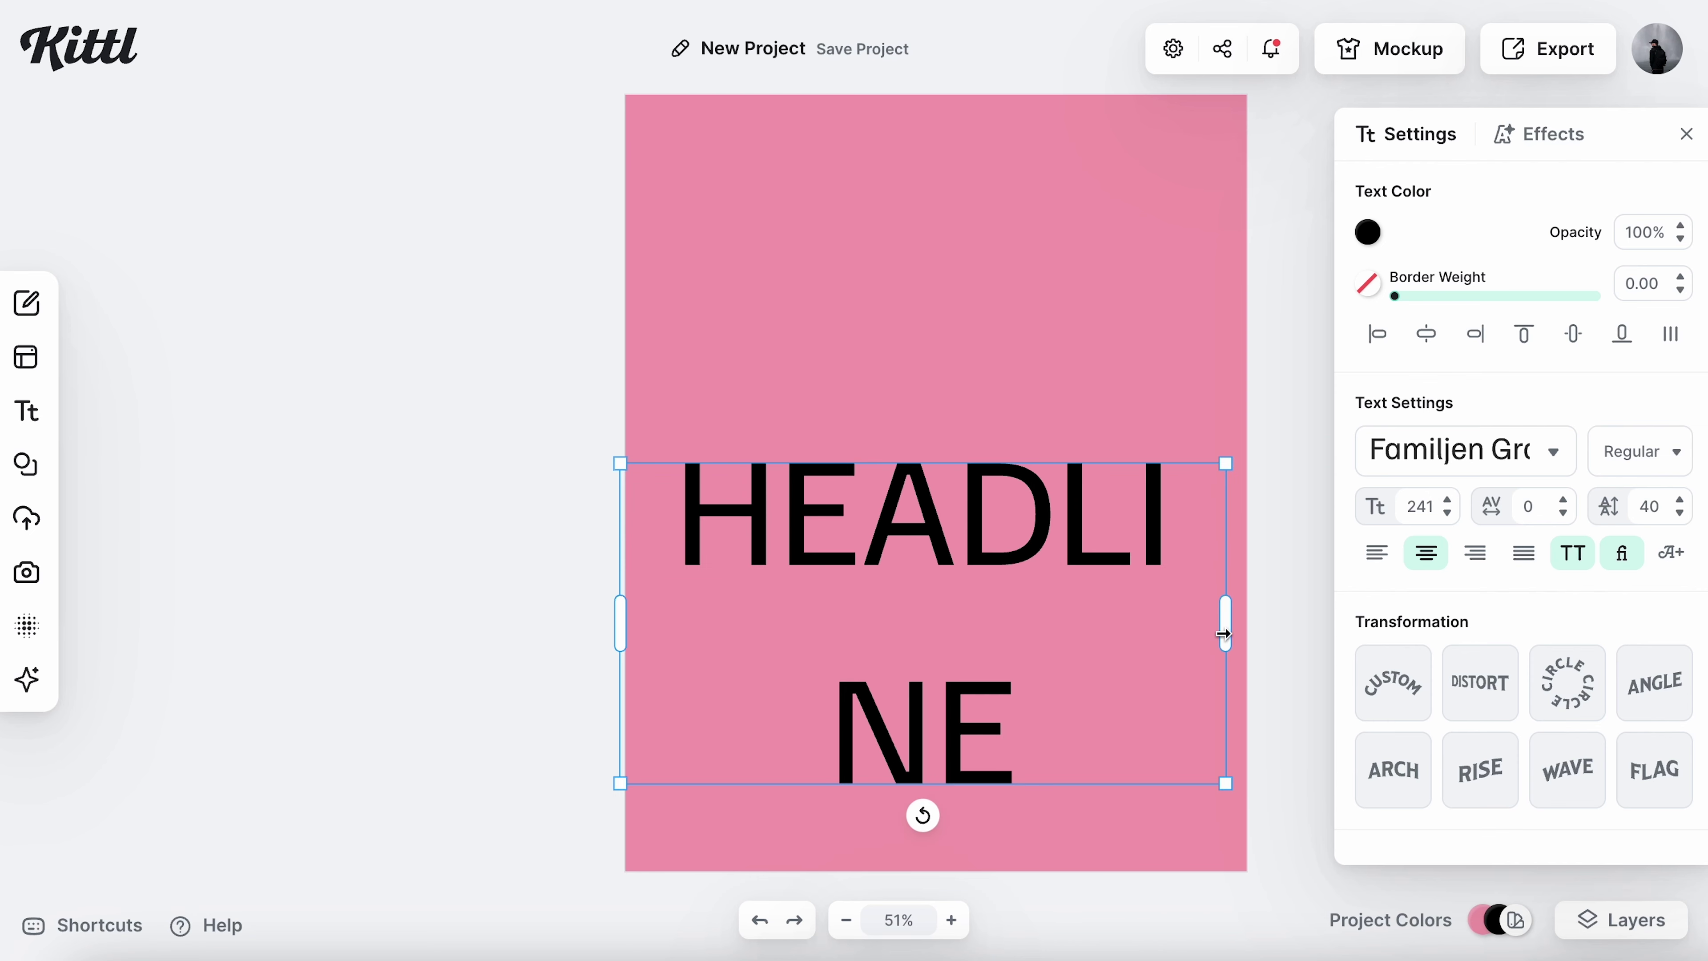
pyautogui.moveTo(1222, 634); pyautogui.dragTo(1337, 608)
pyautogui.click(1113, 336)
pyautogui.moveTo(1075, 561); pyautogui.dragTo(1005, 371)
pyautogui.doubleClick(1029, 332)
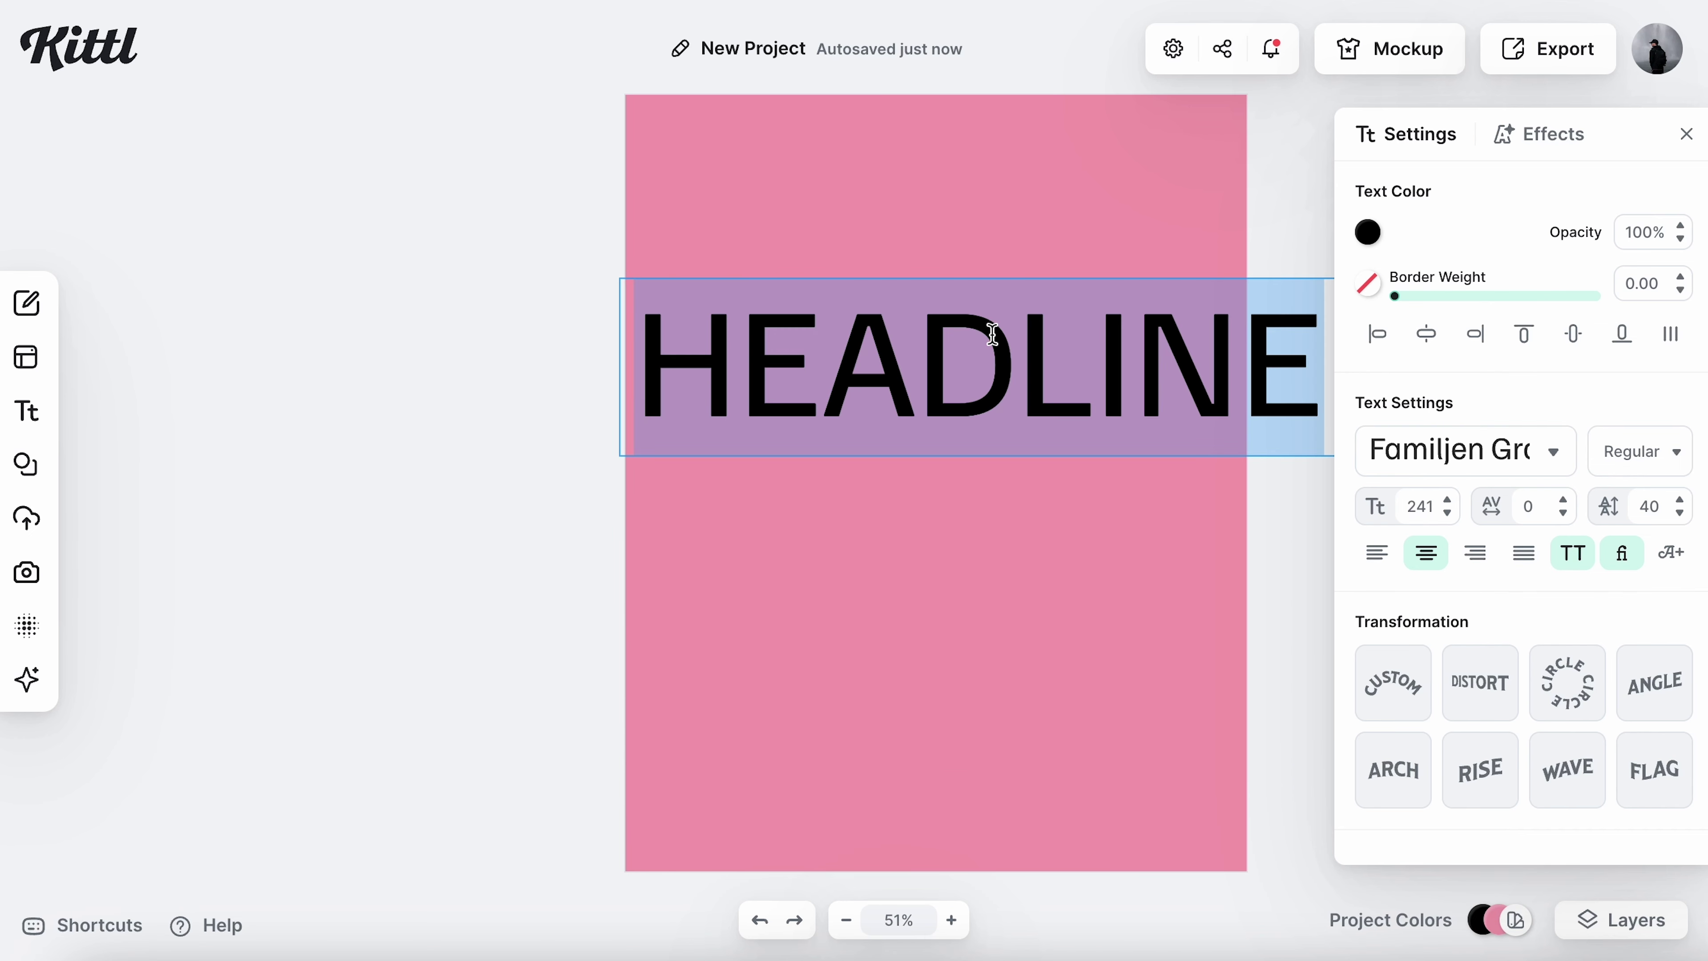
# Retype the headline as 'IS THE', left-align it, and fit it into the top-left corner
pyautogui.write('IS THE')
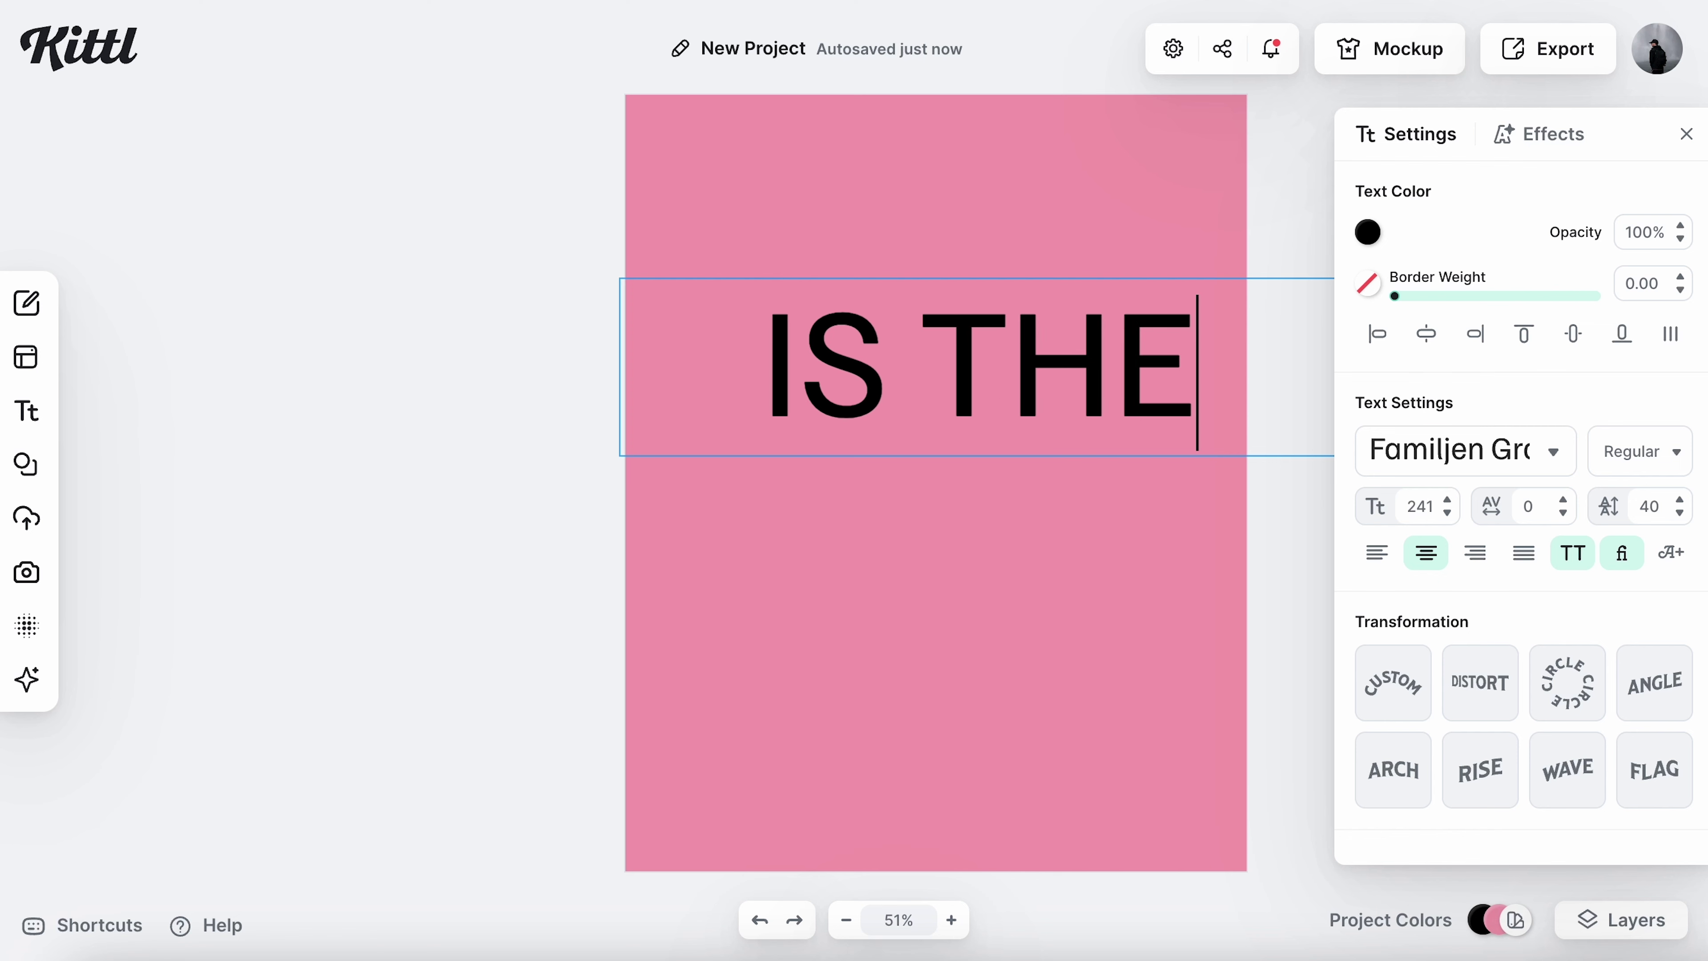
pyautogui.press('Escape')
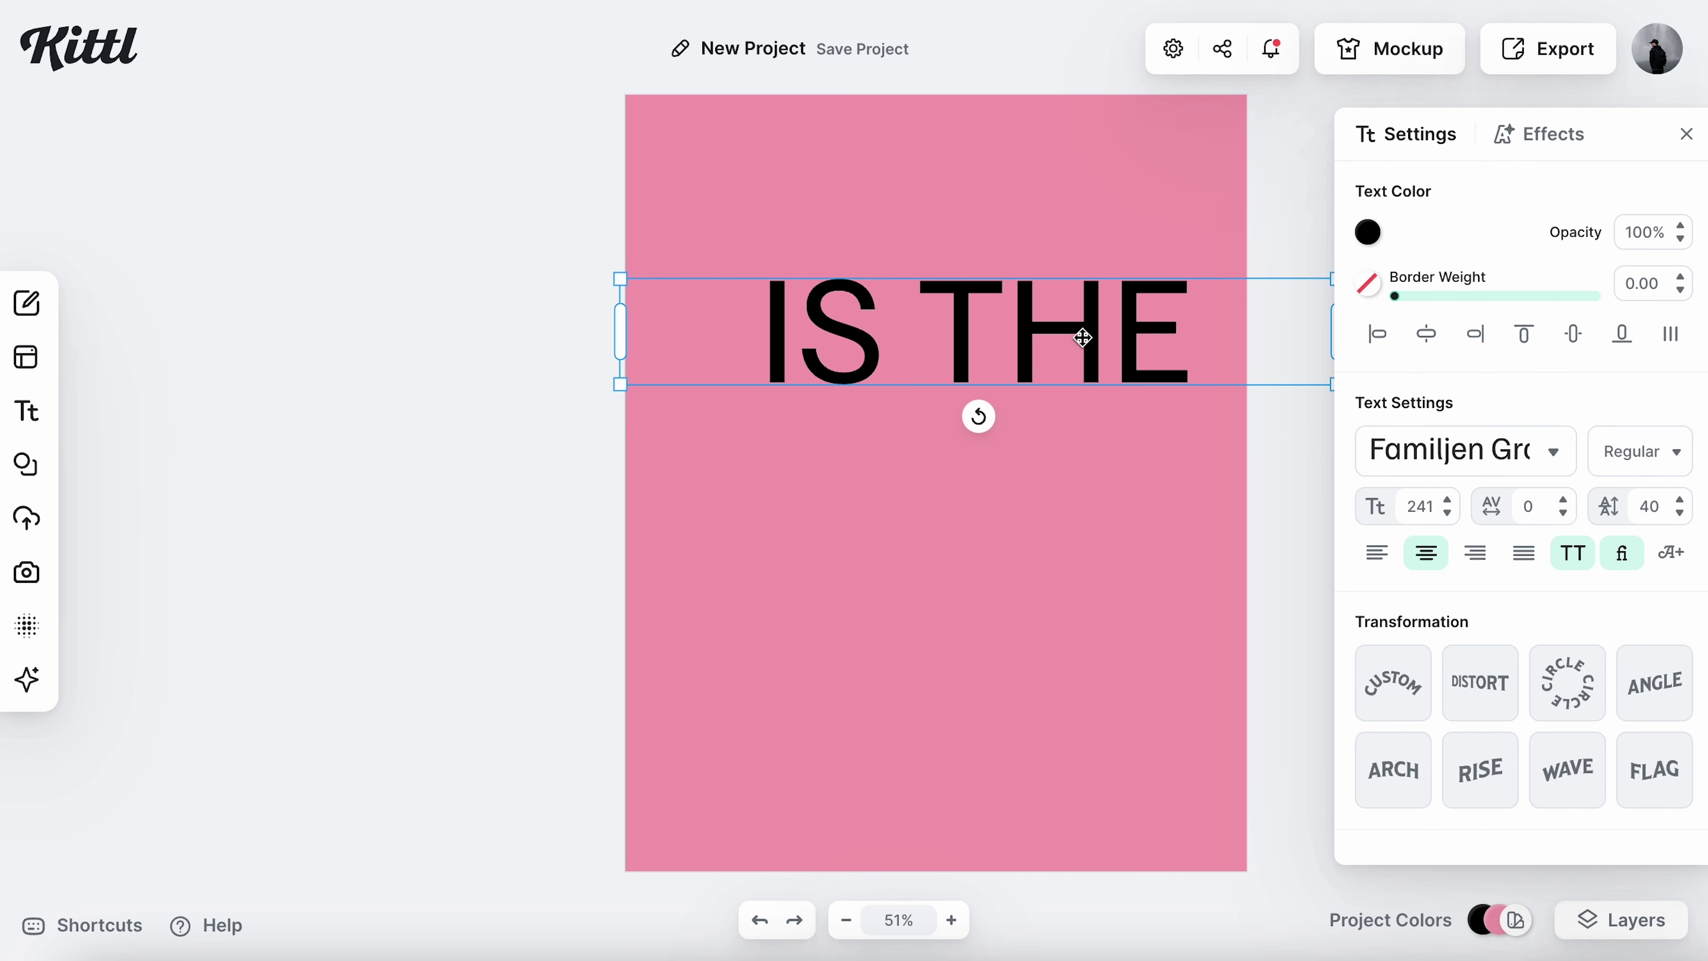
pyautogui.click(1377, 552)
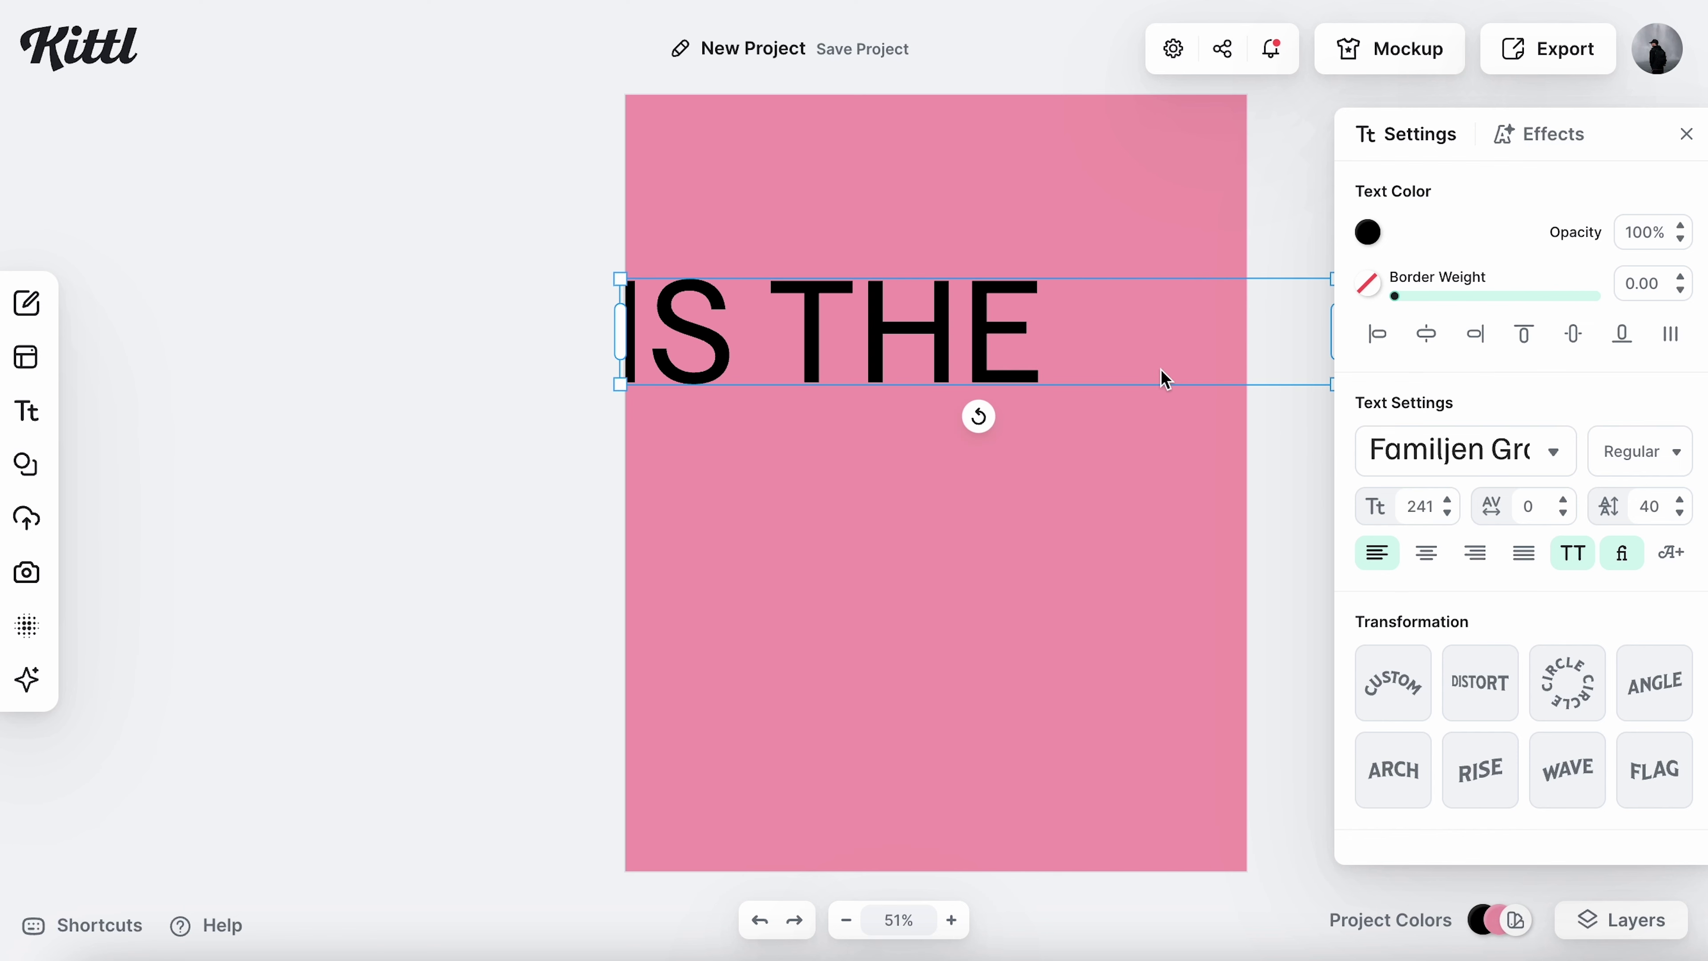
pyautogui.moveTo(1333, 334); pyautogui.dragTo(1099, 334)
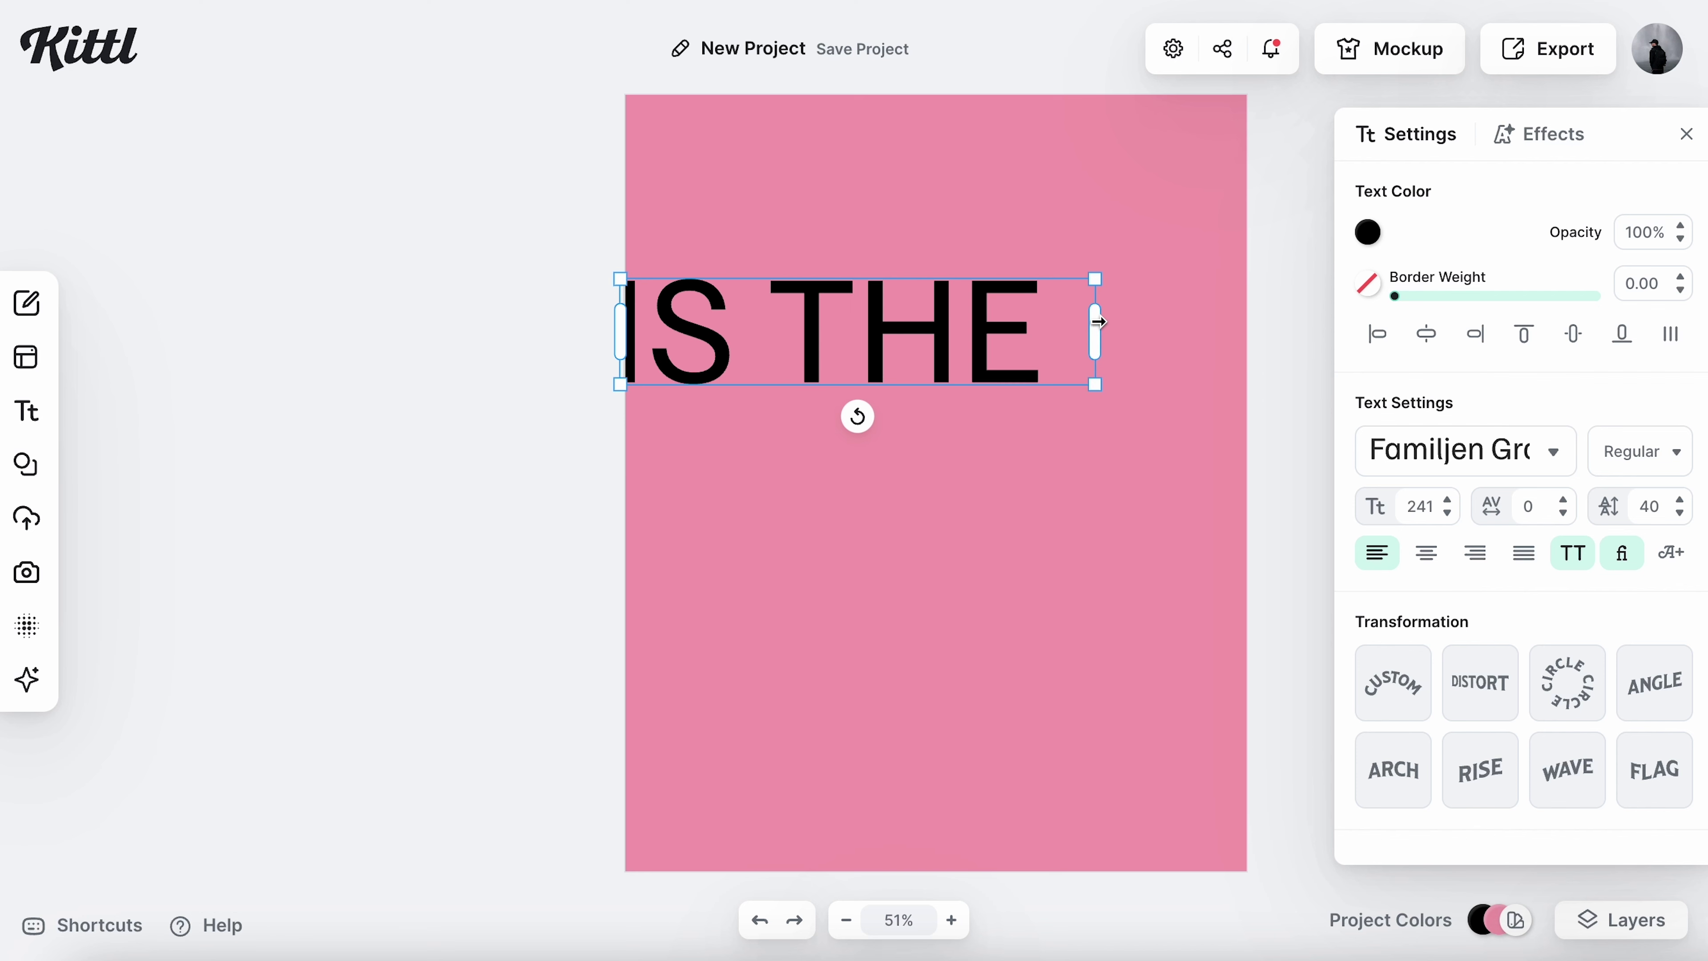
pyautogui.moveTo(984, 334); pyautogui.dragTo(994, 395)
# Retype the copied headline as 'WHAT' and rotate it to run vertically up the left edge
pyautogui.press('Escape')
pyautogui.click(993, 395)
pyautogui.doubleClick(994, 395)
pyautogui.hotkey('ctrl', 'a')
pyautogui.write('WHAT')
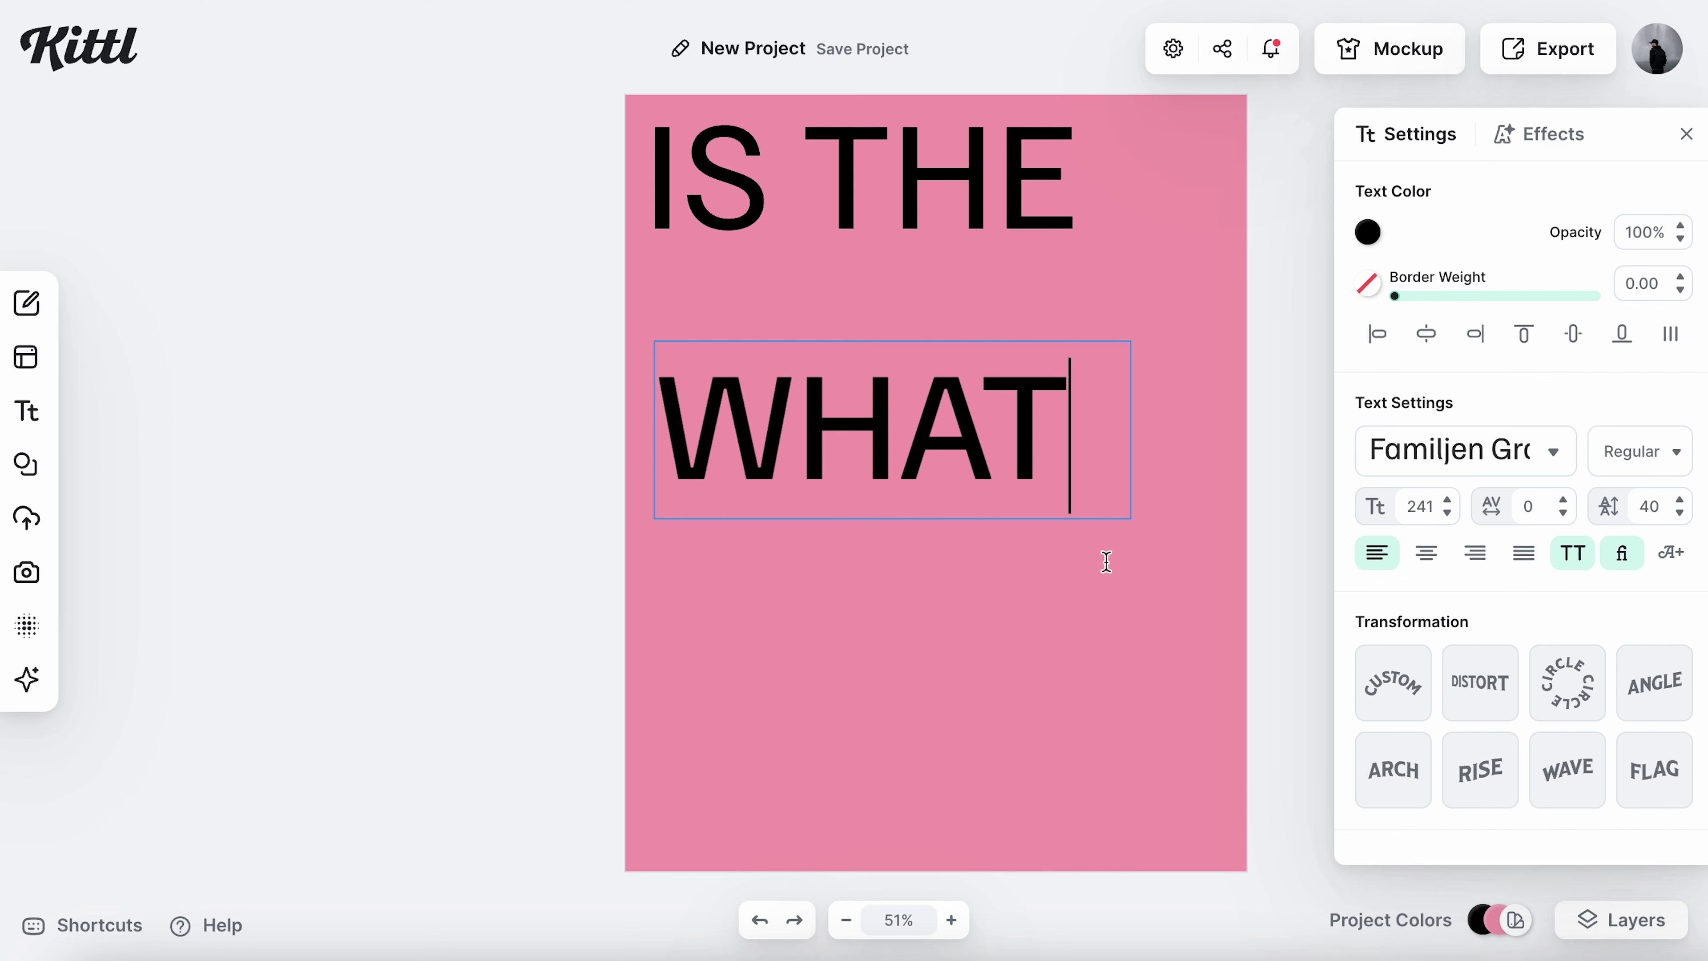
pyautogui.press('Escape')
pyautogui.moveTo(892, 475); pyautogui.dragTo(715, 385)
# Turn another copy into 'POINT?', rotate it vertically, and place it against the right edge
pyautogui.doubleClick(735, 406)
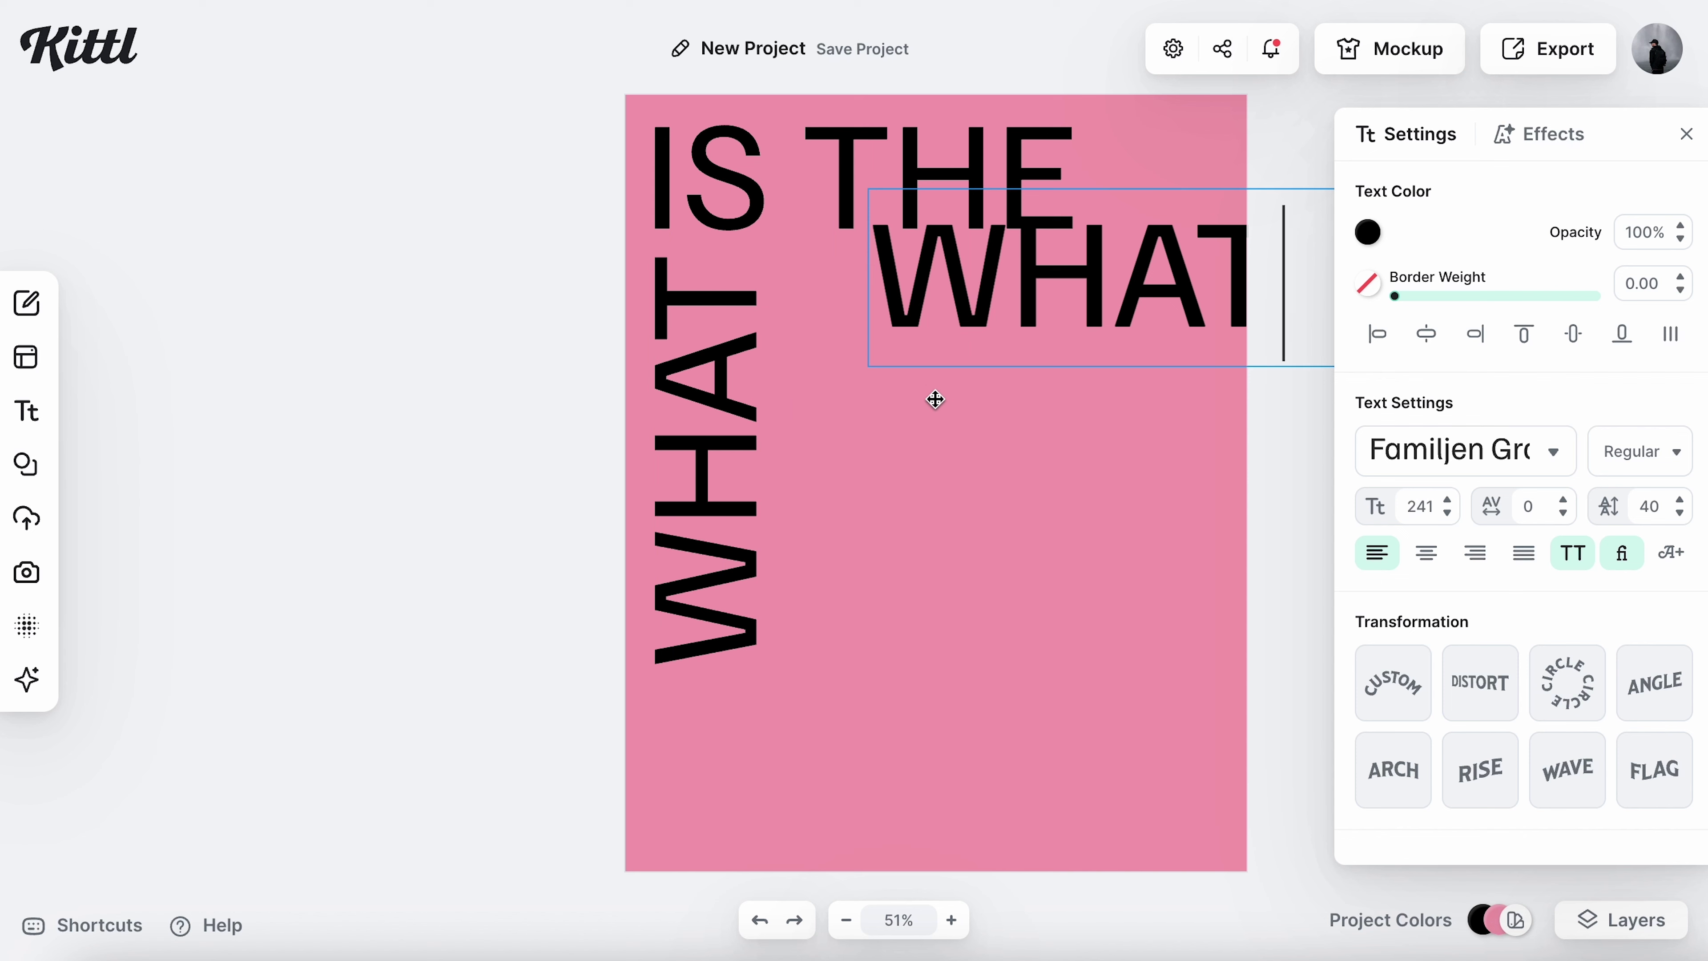
pyautogui.doubleClick(1075, 290)
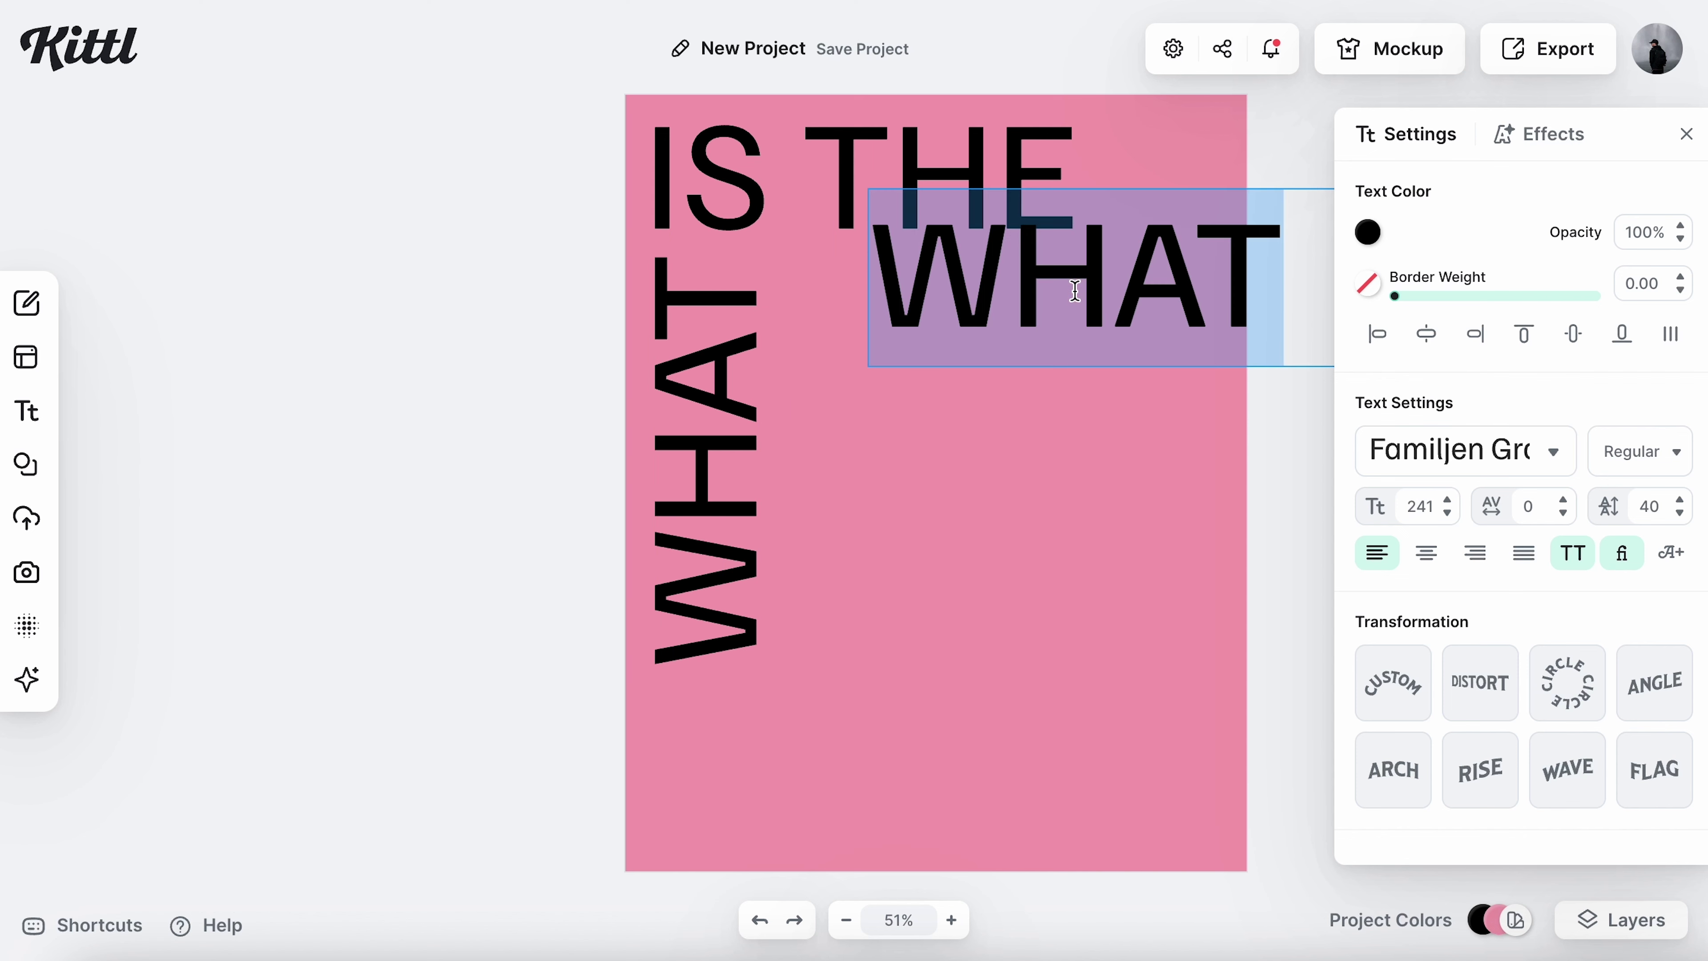
pyautogui.write('POINT')
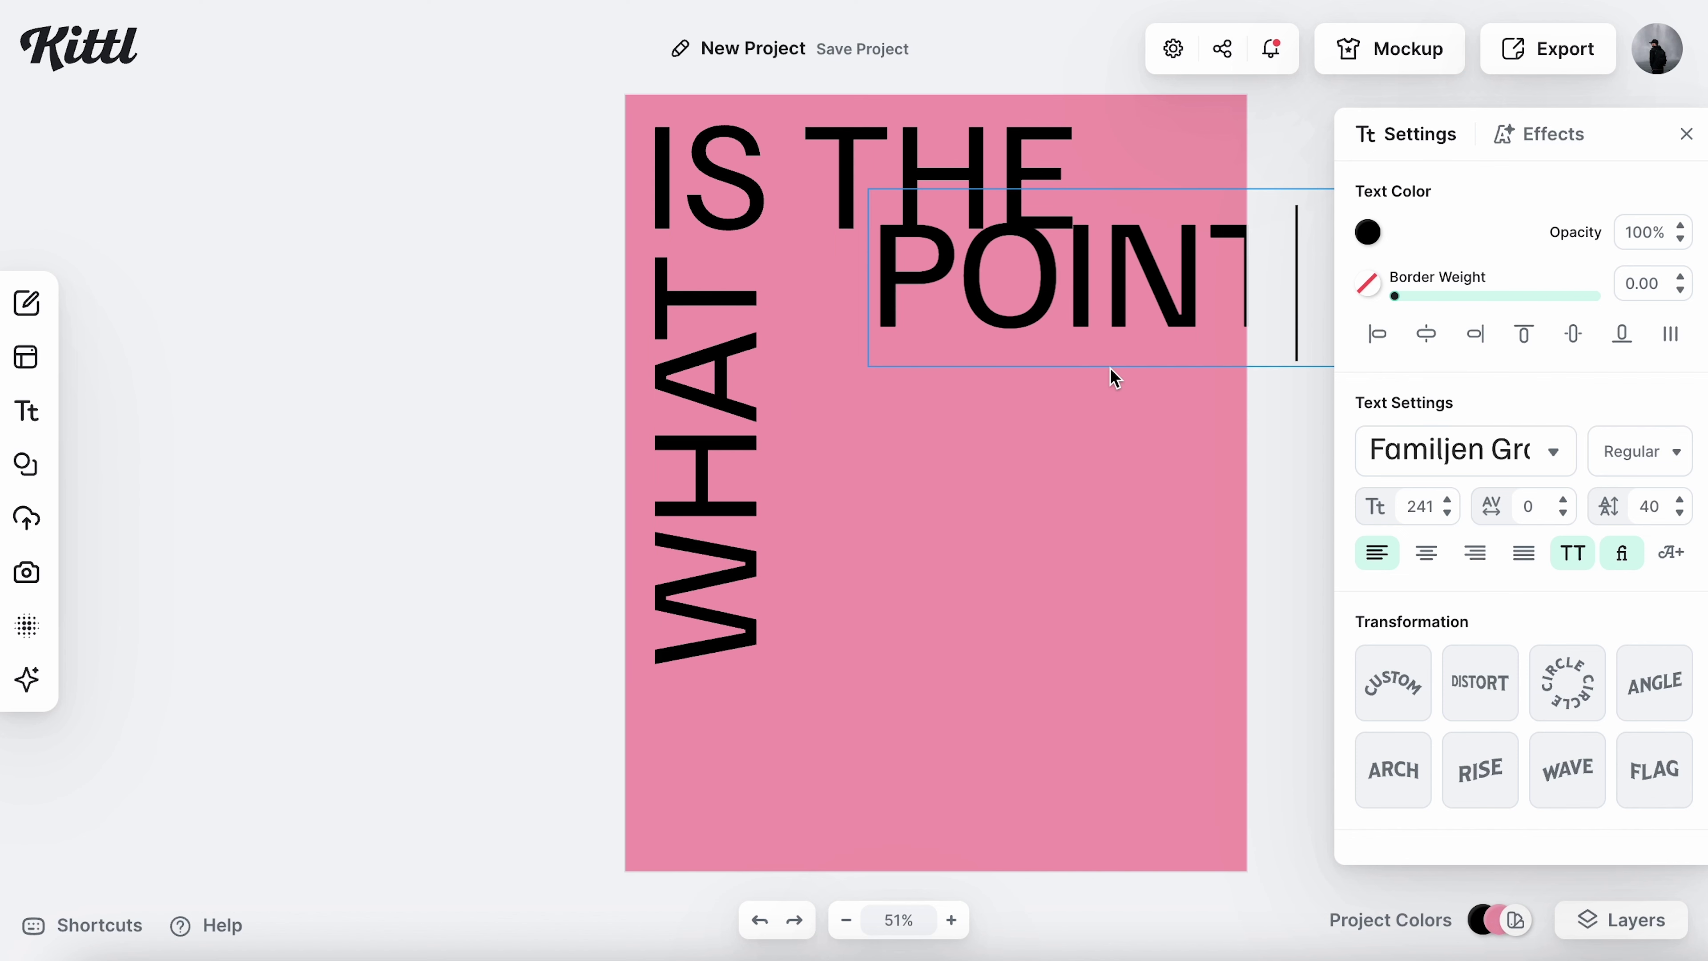
pyautogui.press('Escape')
pyautogui.moveTo(1034, 665); pyautogui.dragTo(1032, 744)
pyautogui.moveTo(1005, 465); pyautogui.dragTo(835, 464)
pyautogui.moveTo(933, 431); pyautogui.dragTo(1176, 367)
pyautogui.click(1002, 366)
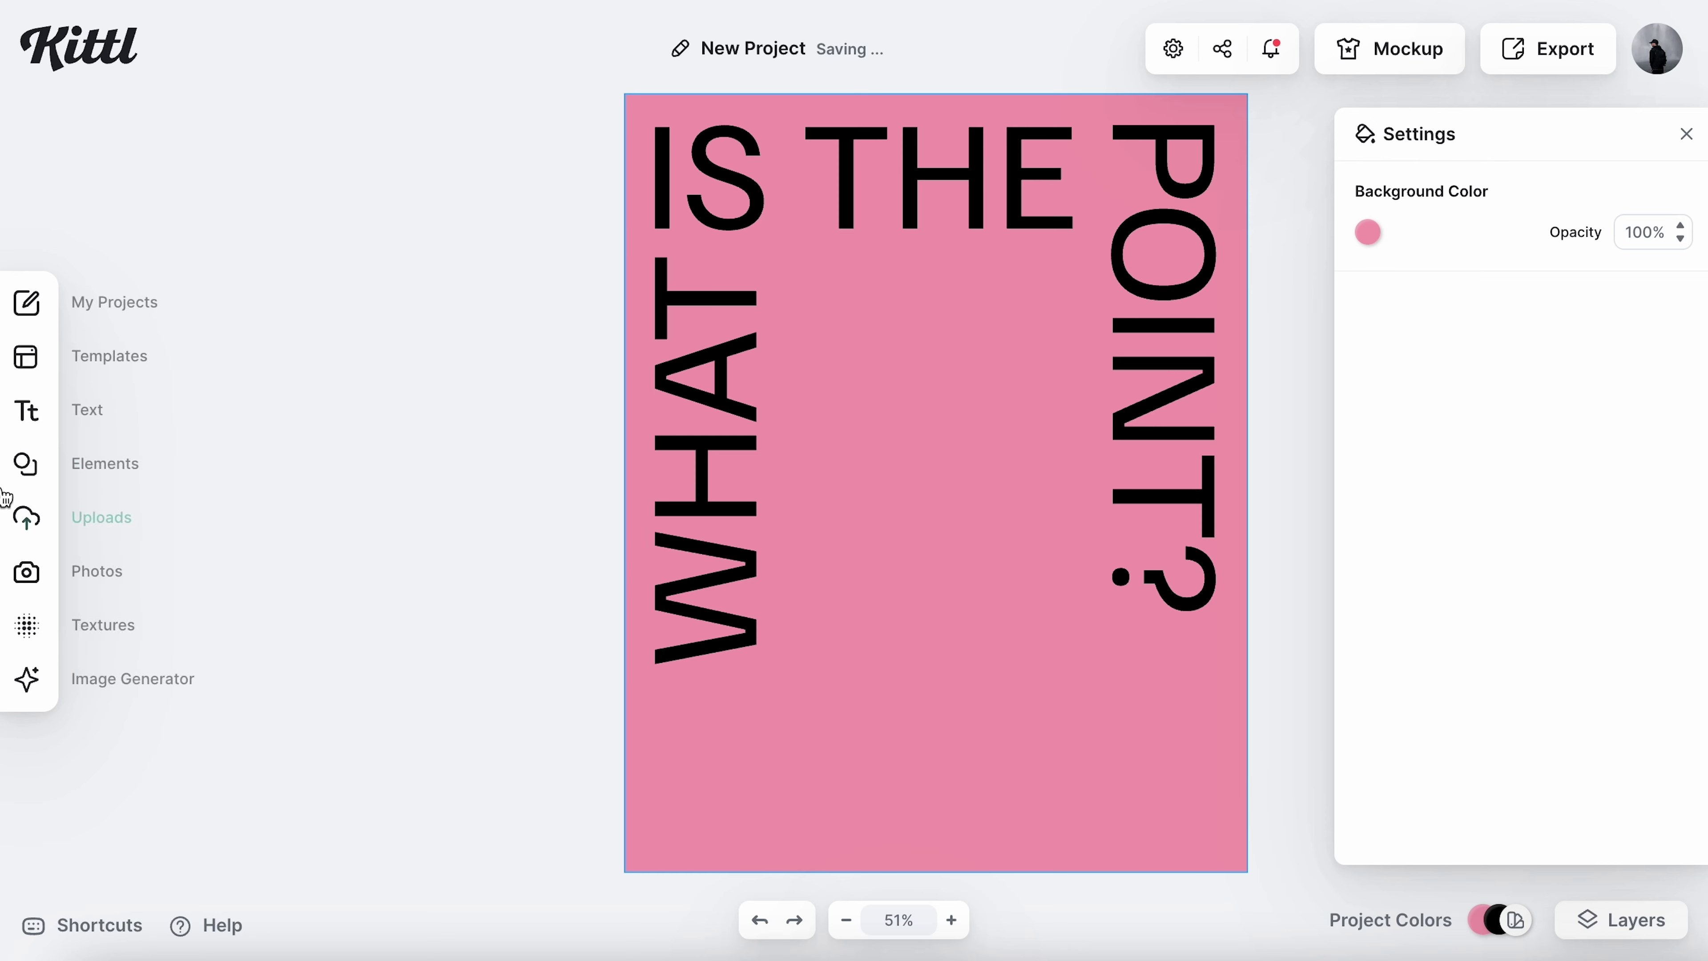
# Search the elements library for 'ABSTRACT SHAPE' and add the red blob shape to the poster
pyautogui.click(25, 463)
pyautogui.click(202, 190)
pyautogui.write('ABSTRAC')
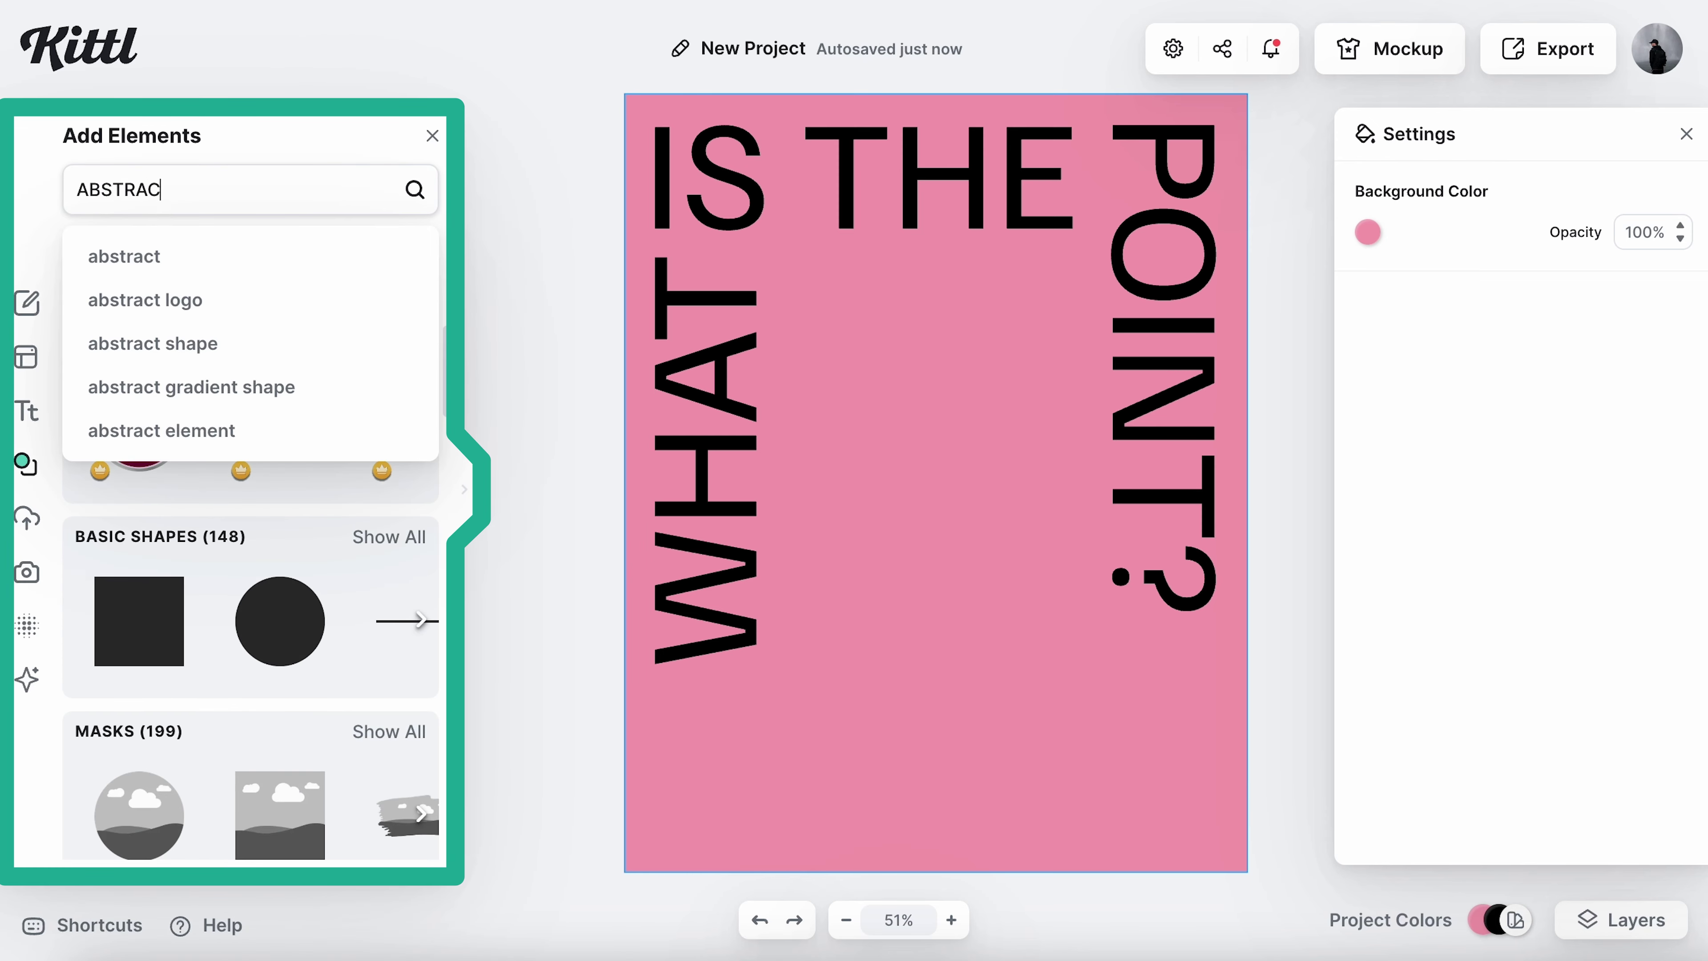
pyautogui.write('T SHAPE')
pyautogui.press('Return')
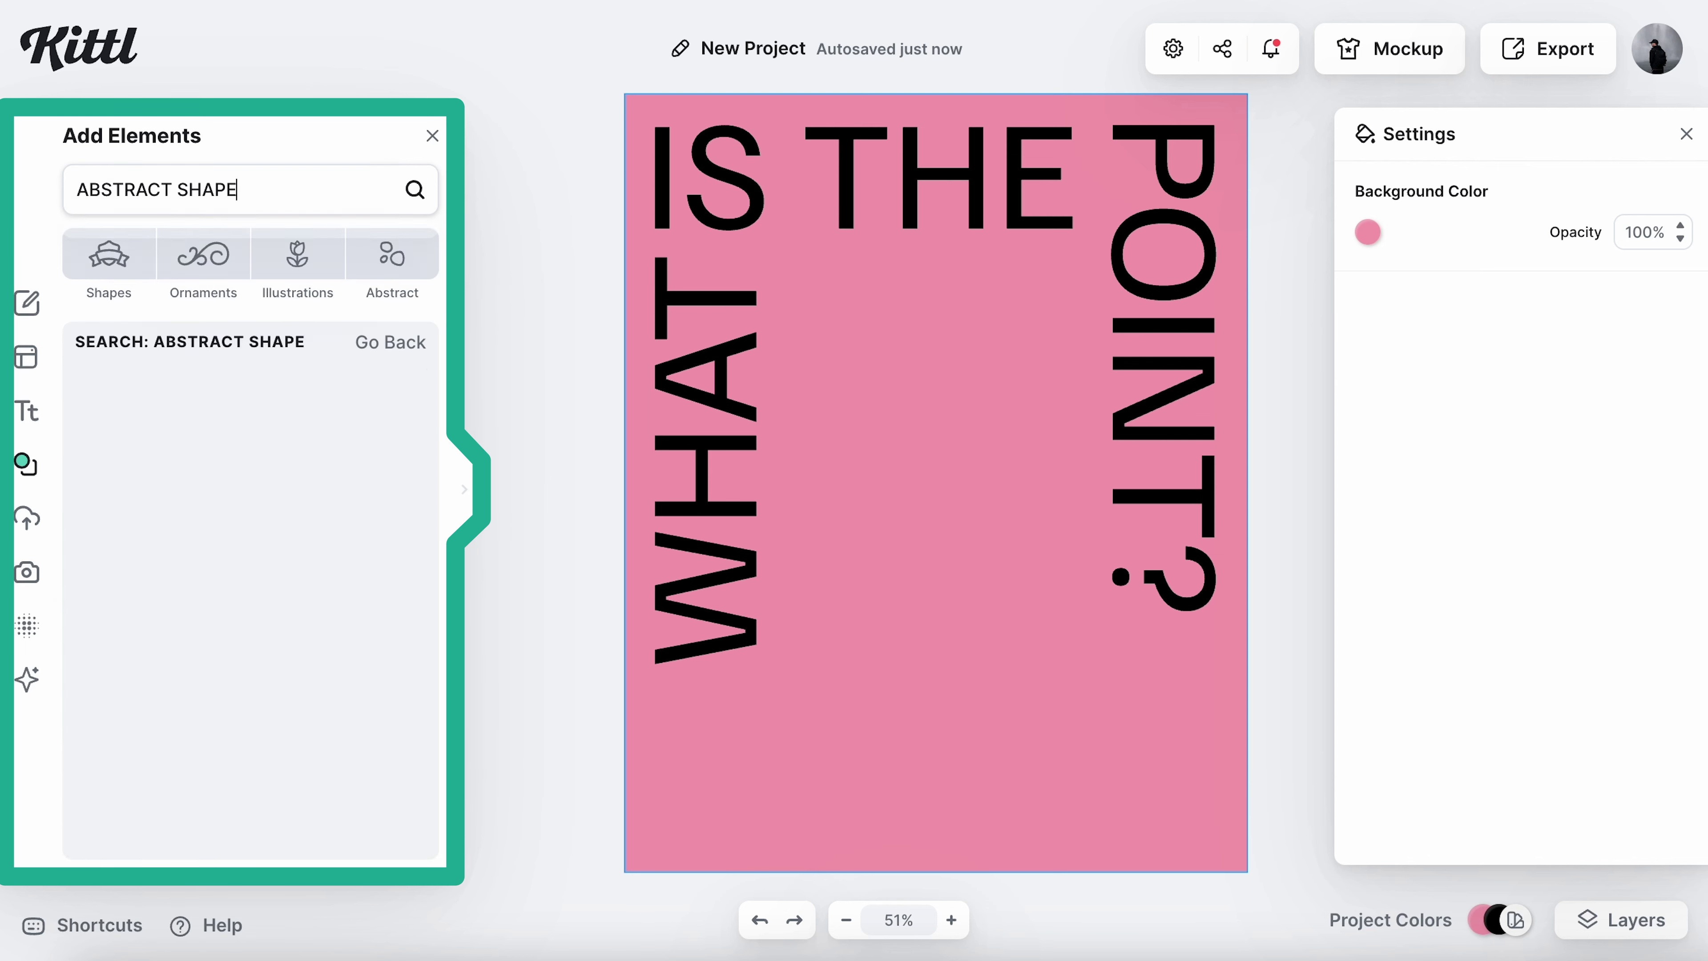
pyautogui.scroll(-8, 206, 507)
pyautogui.scroll(-8, 207, 512)
pyautogui.scroll(-6, 206, 509)
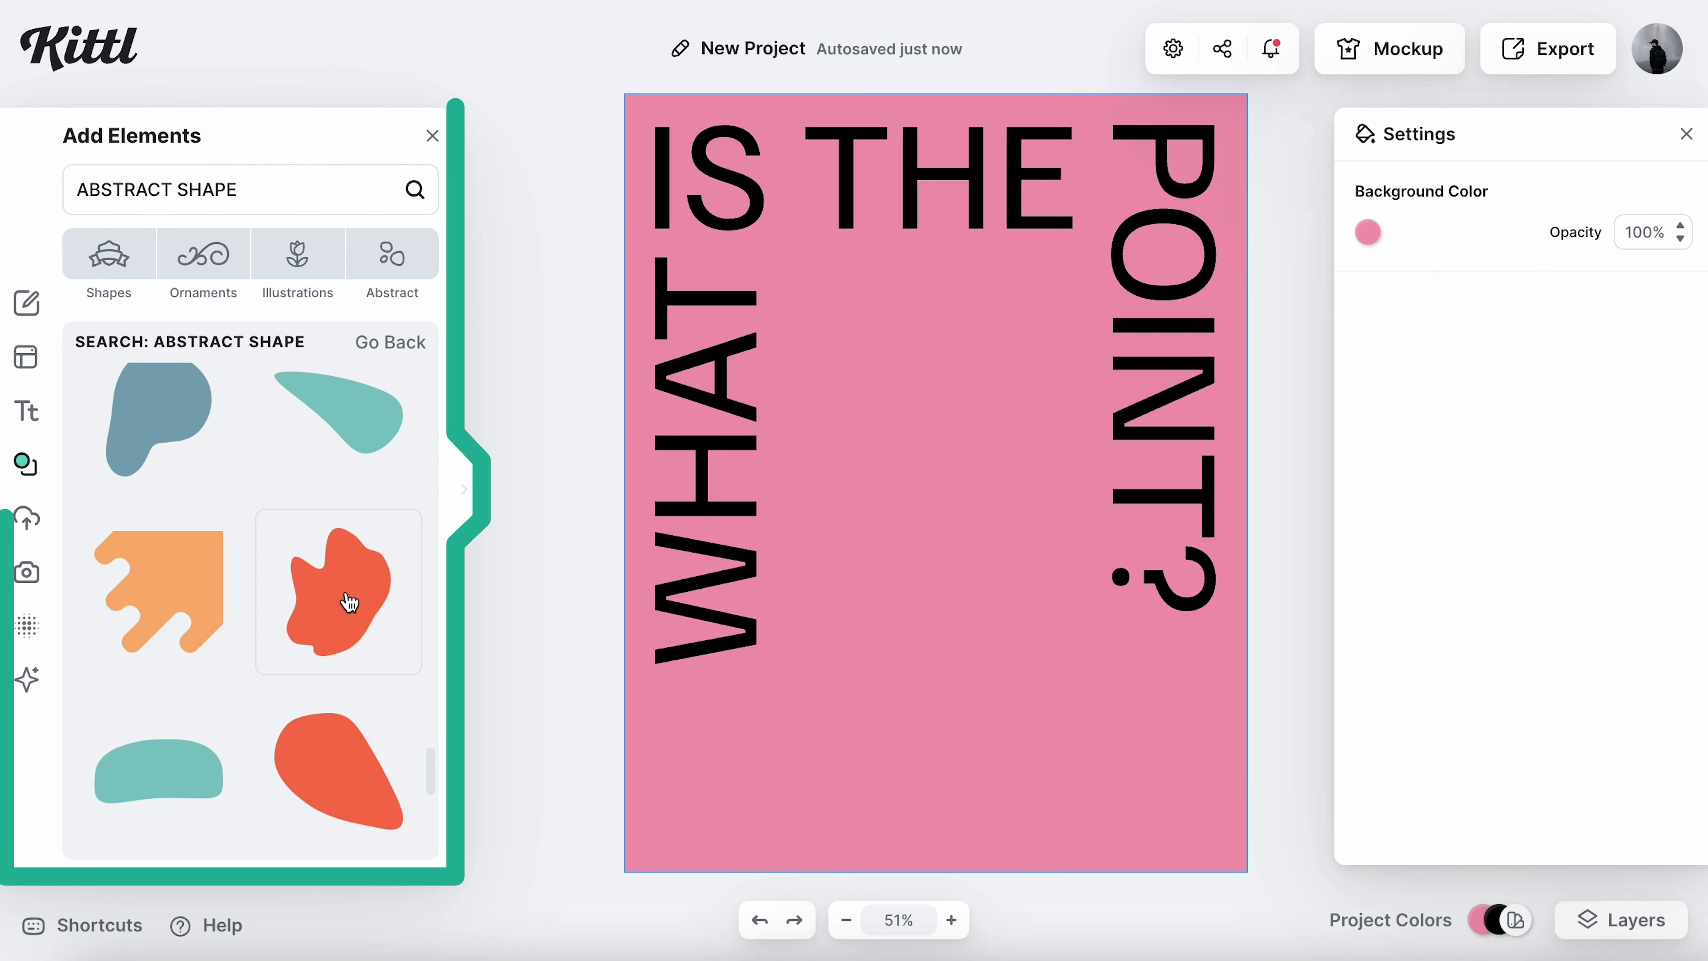
pyautogui.click(349, 602)
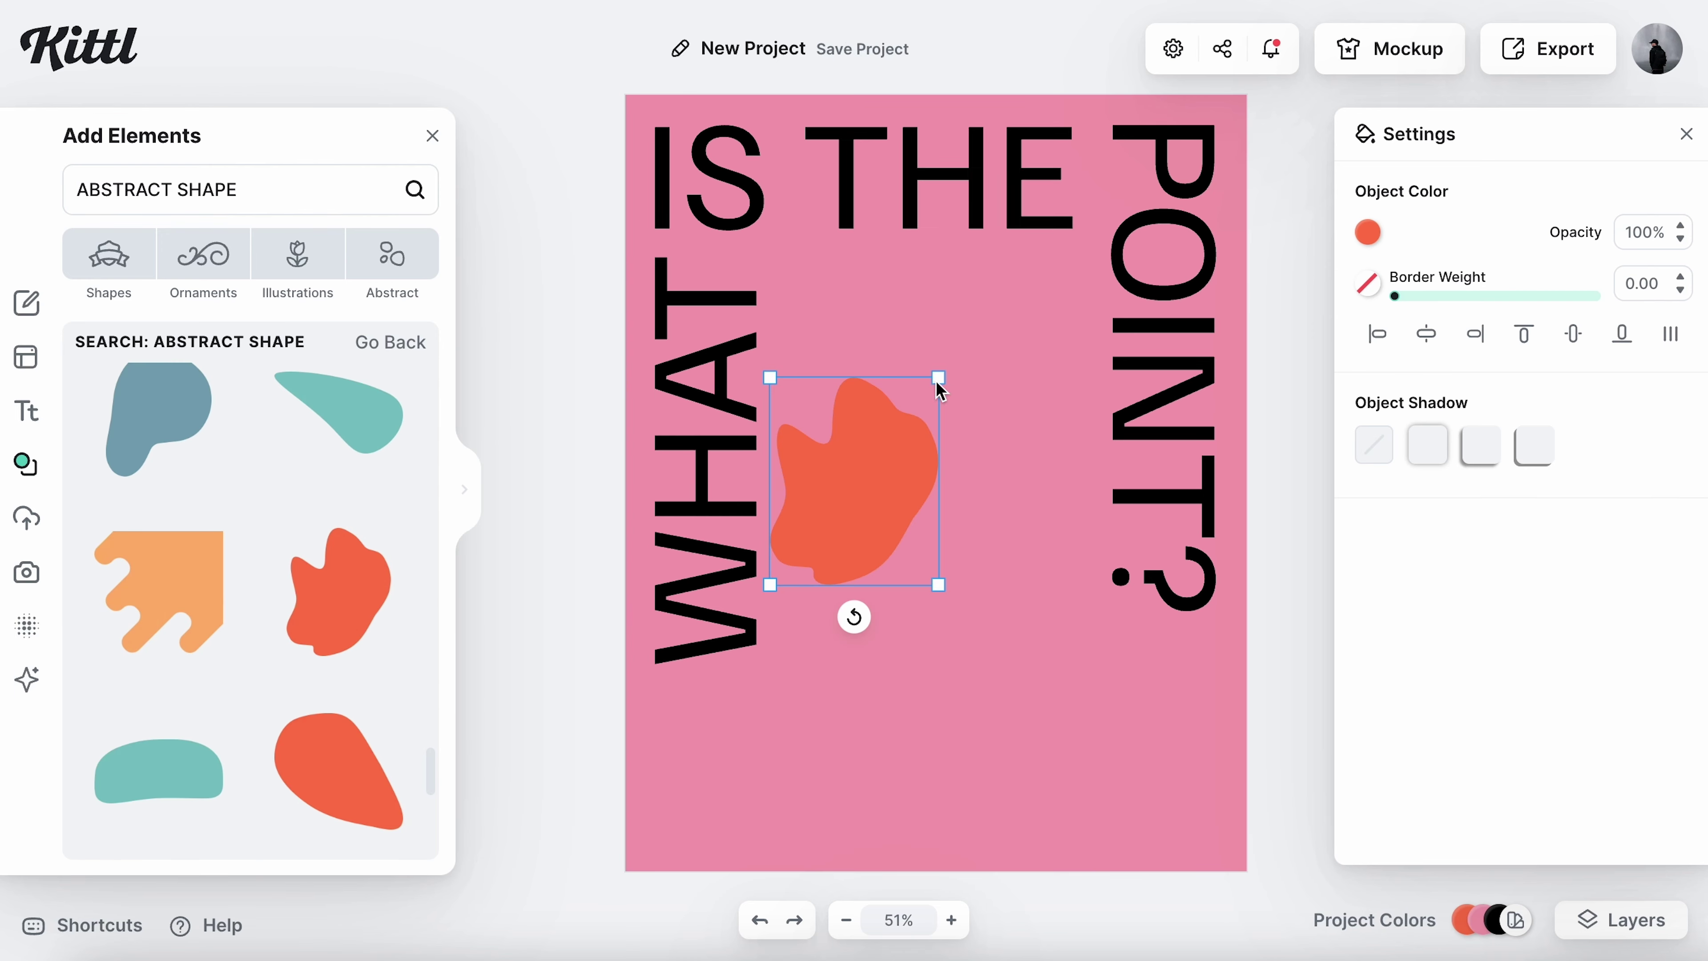
# Rotate the blob about 45°, scale it up greatly, and move it to the poster centre
pyautogui.moveTo(853, 617); pyautogui.dragTo(740, 395)
pyautogui.moveTo(884, 612); pyautogui.dragTo(936, 868)
pyautogui.moveTo(903, 544); pyautogui.dragTo(974, 365)
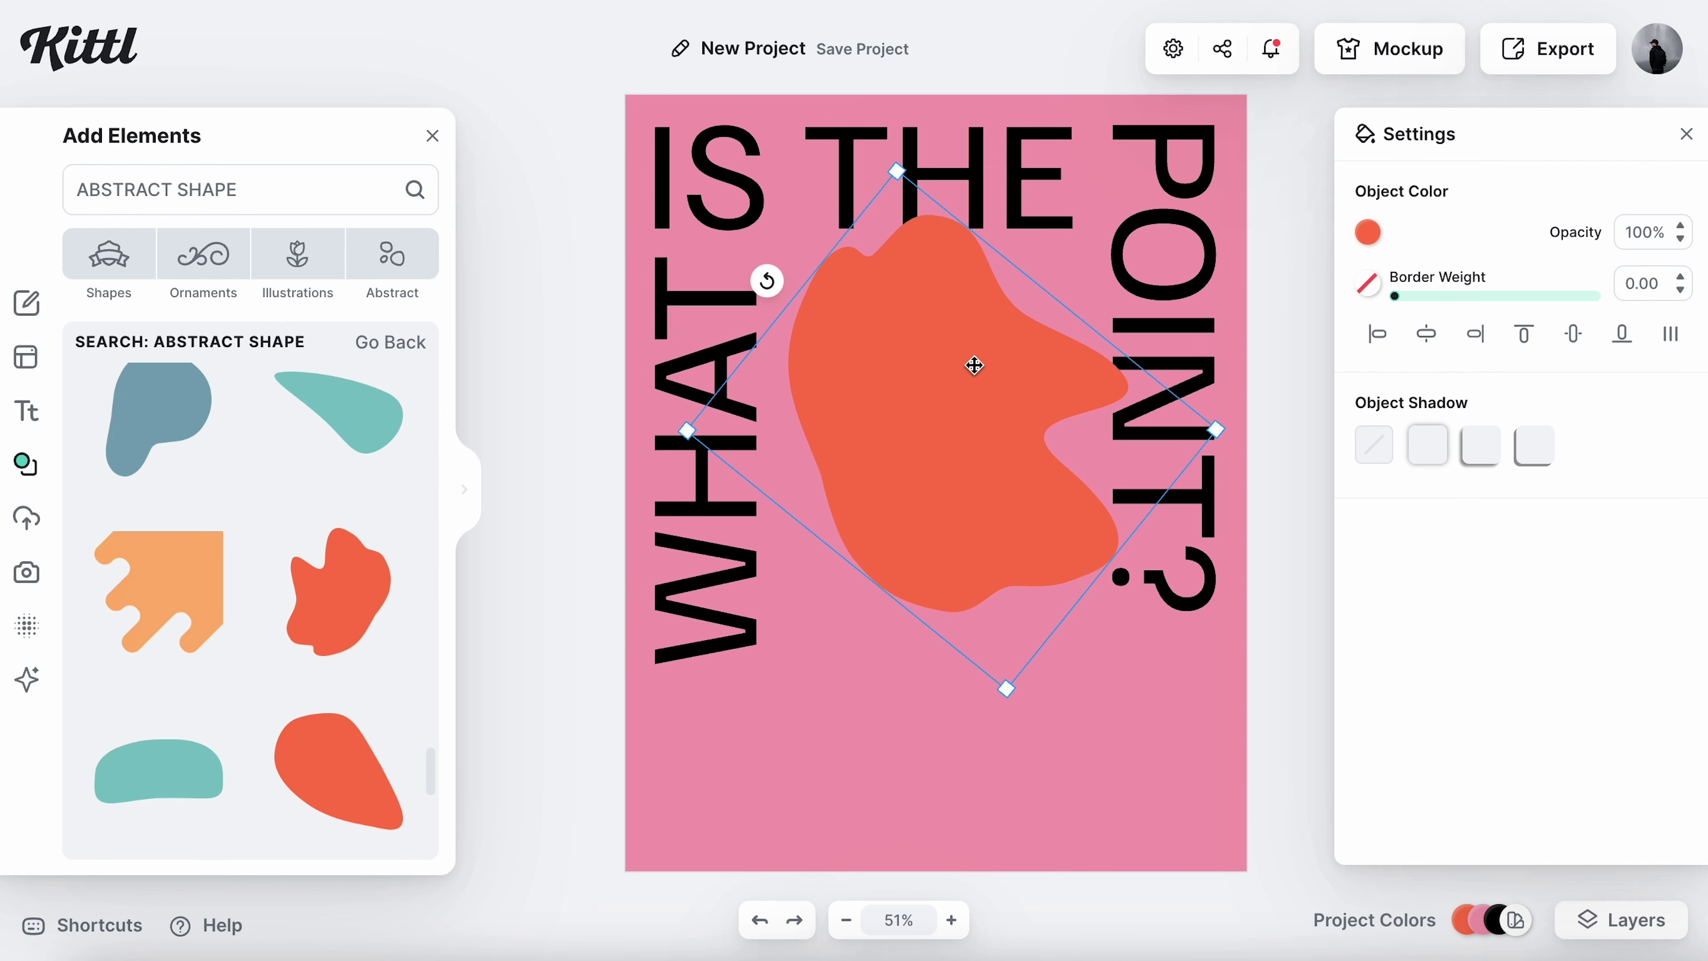
pyautogui.click(999, 762)
pyautogui.click(961, 675)
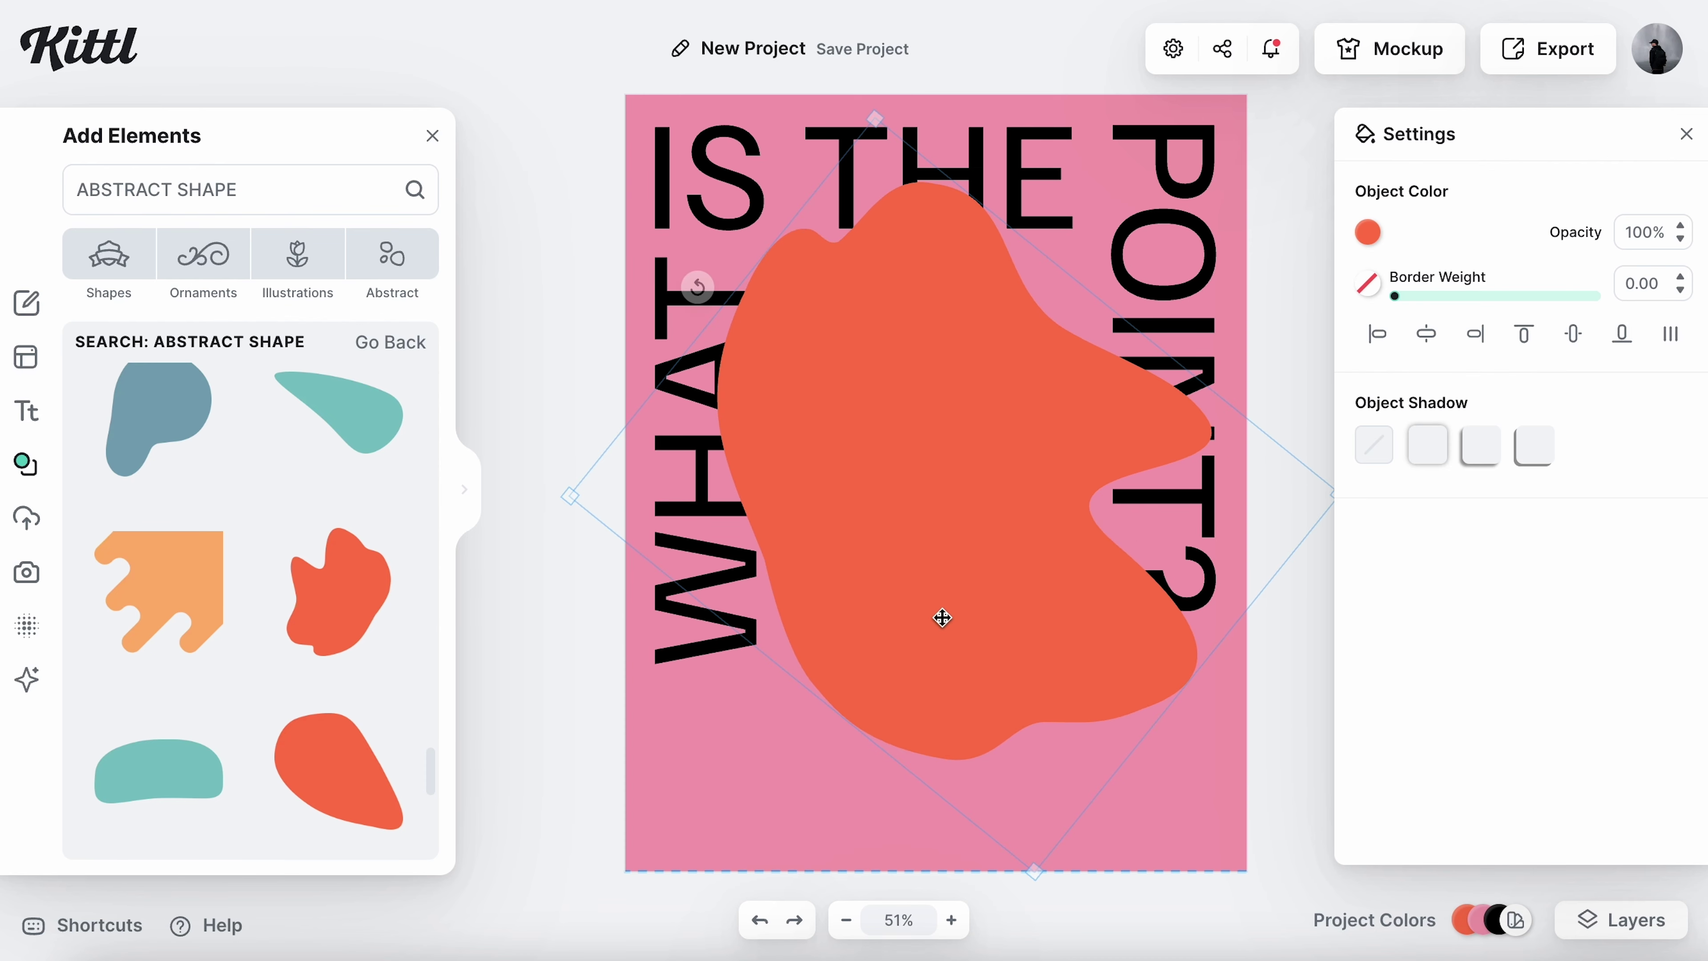
pyautogui.moveTo(947, 607); pyautogui.dragTo(950, 595)
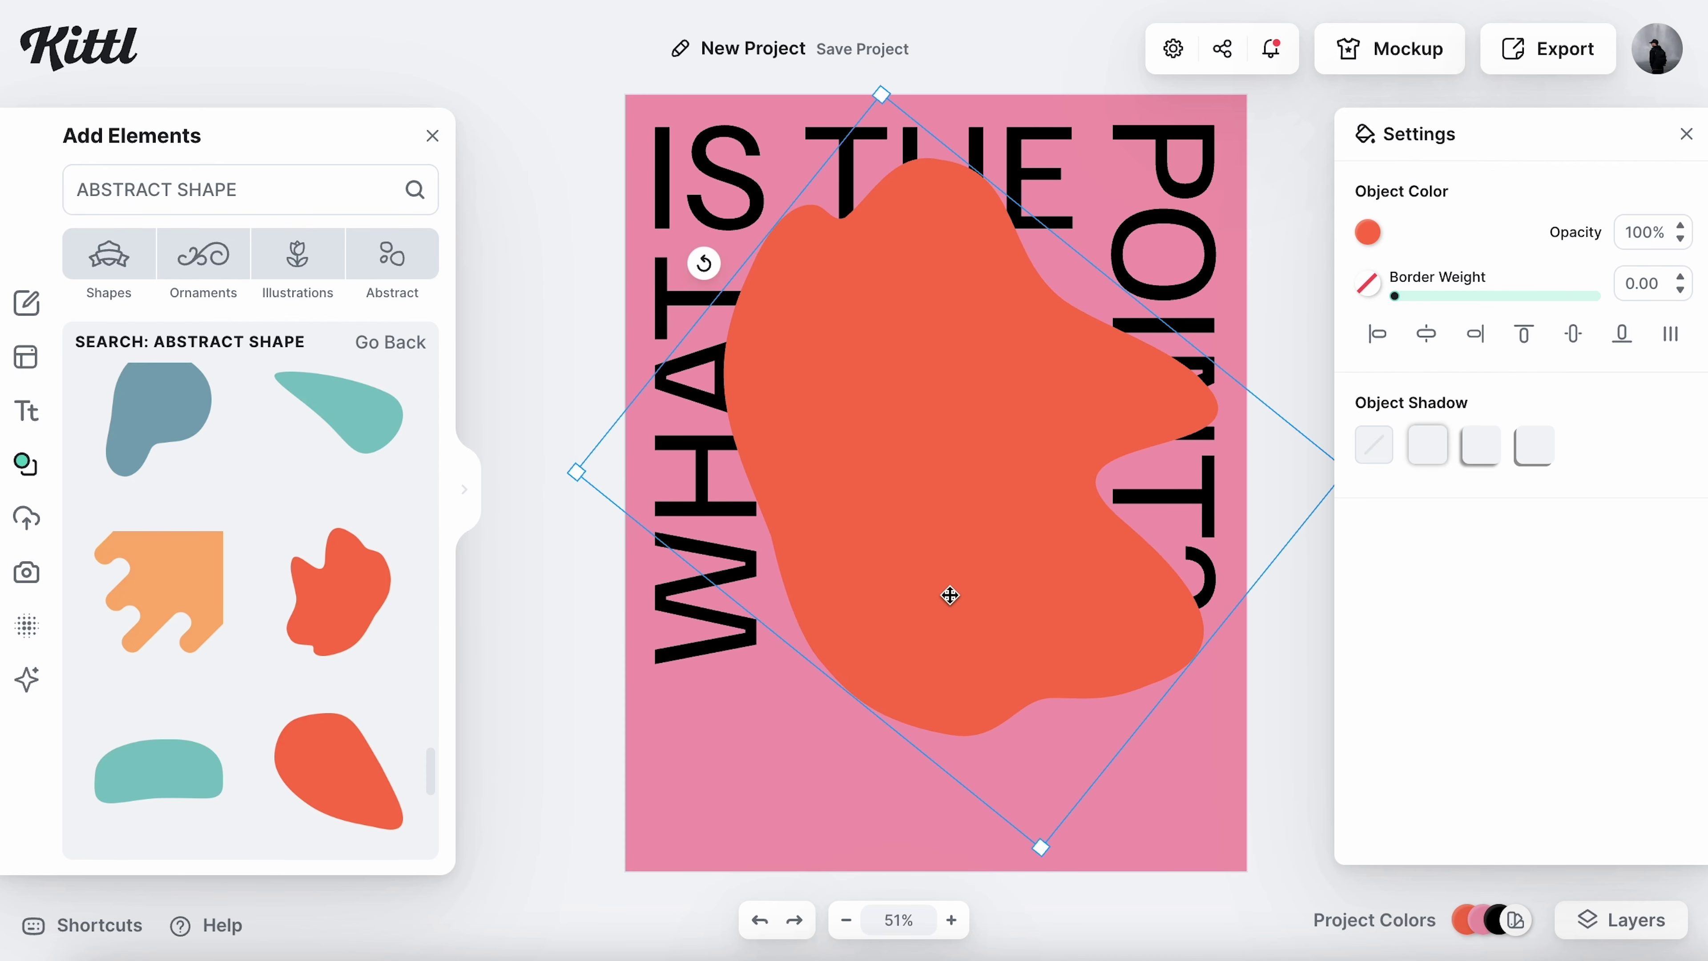
# Recolour the blob to bright red, hex FF3E00
pyautogui.click(1369, 234)
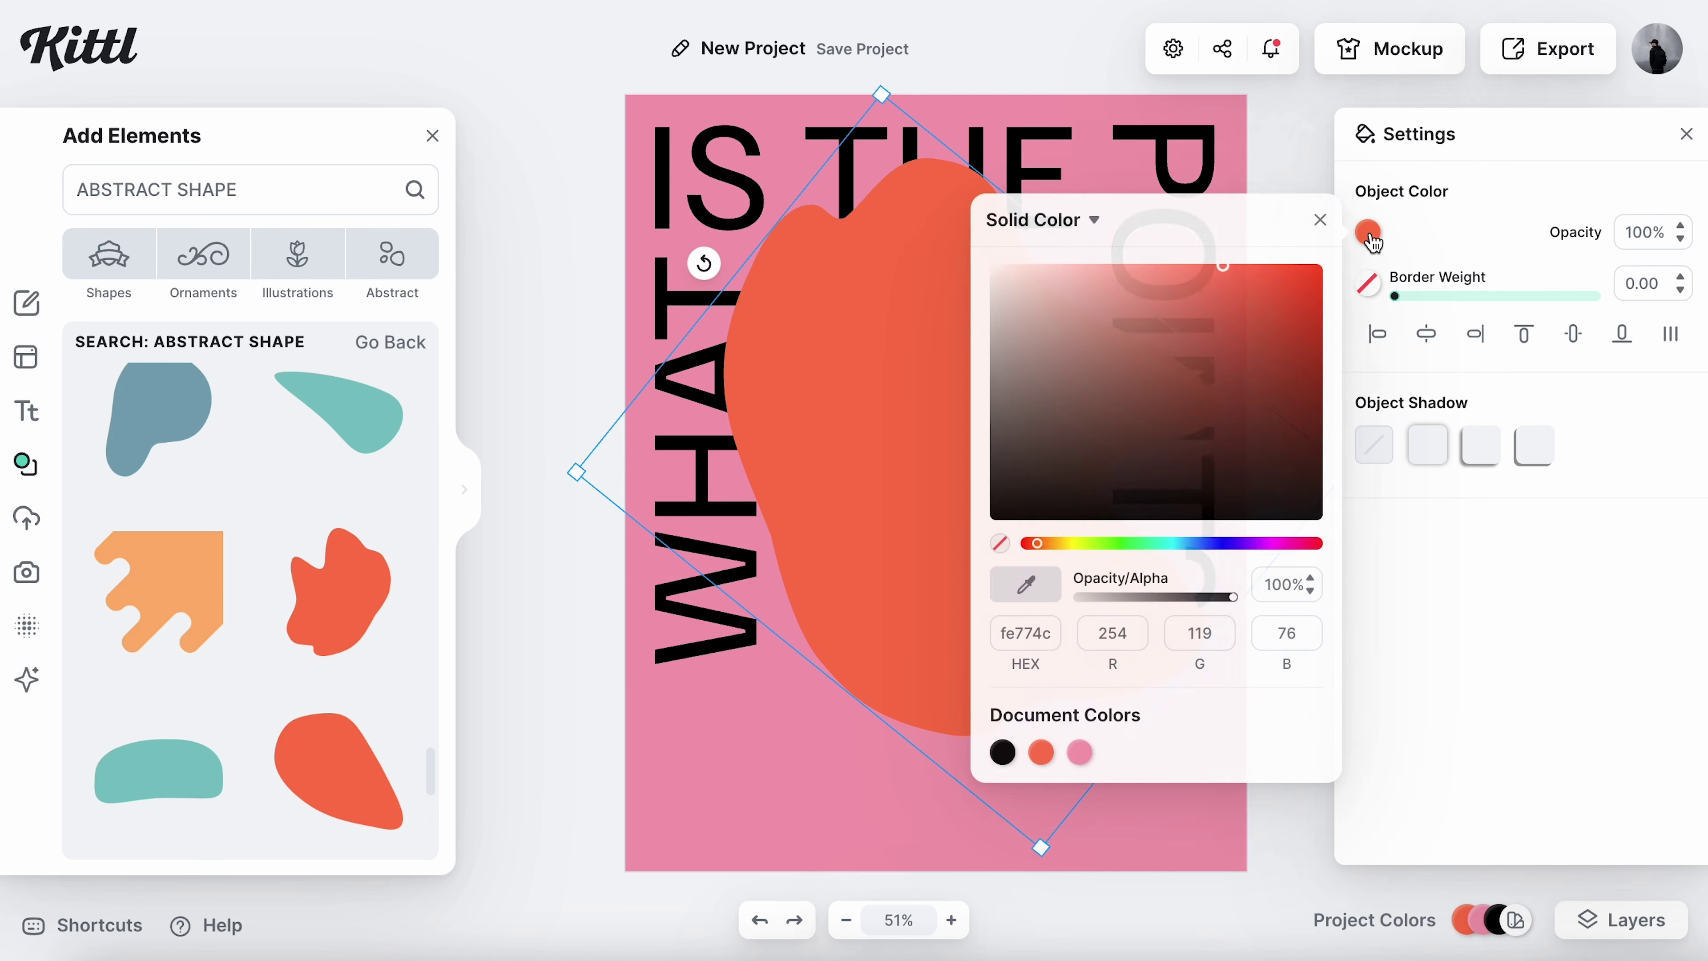
pyautogui.doubleClick(1039, 632)
pyautogui.write('FF3E00')
pyautogui.press('Return')
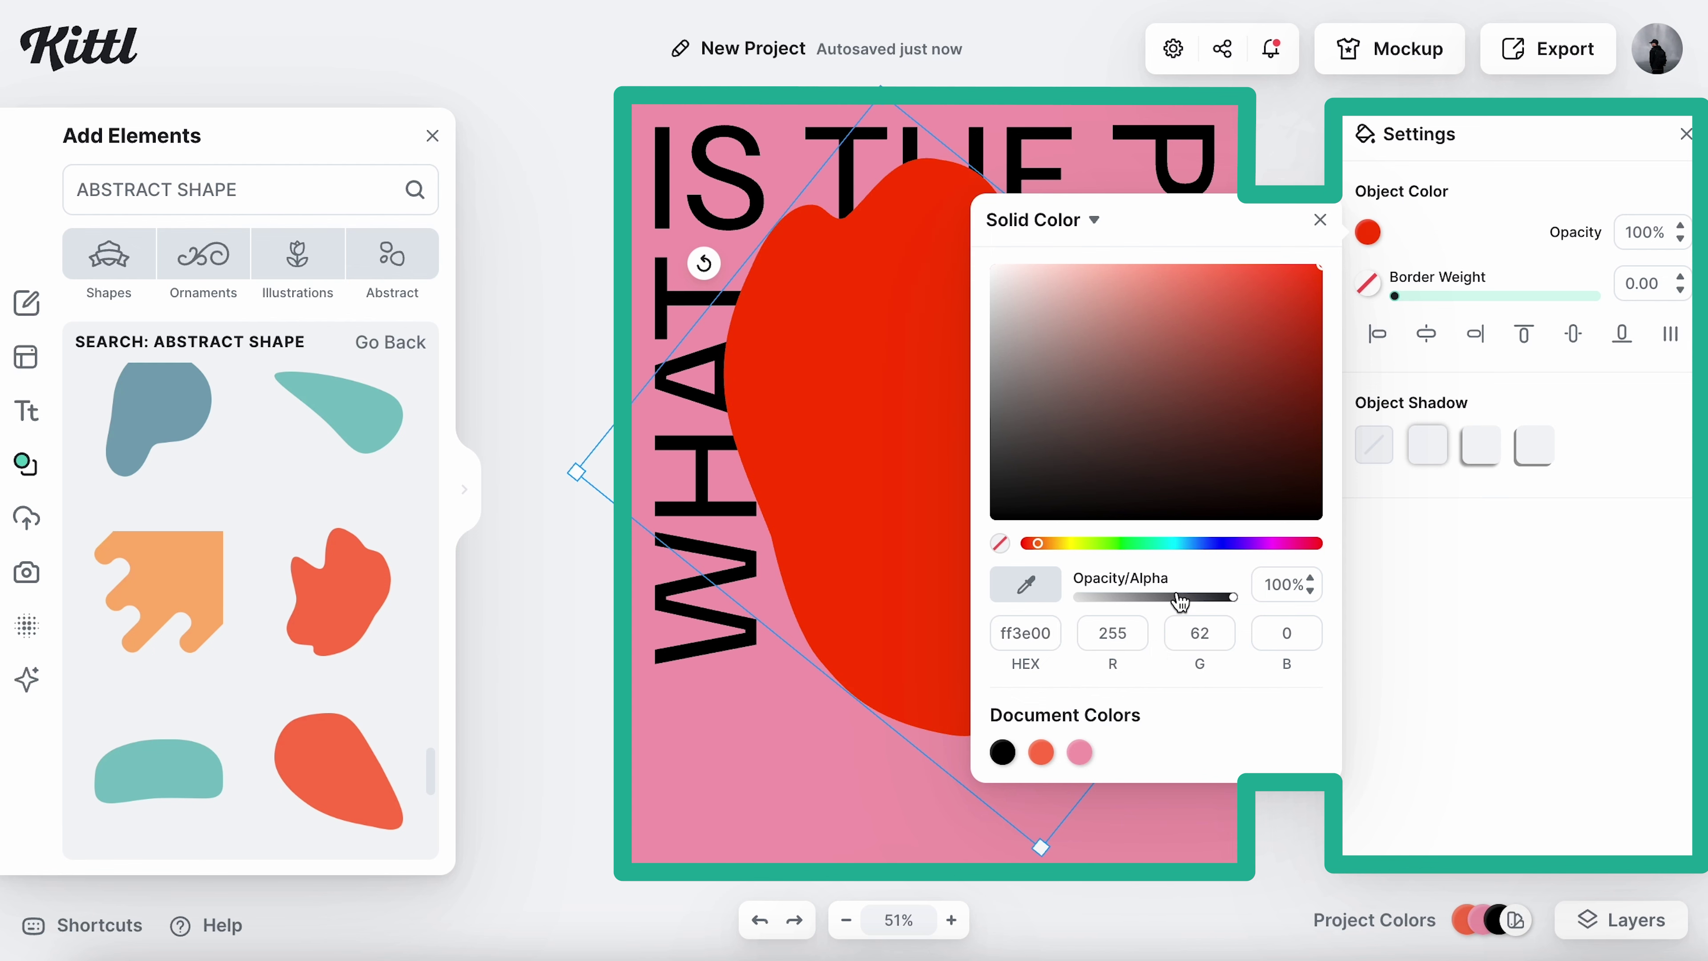
pyautogui.click(1319, 221)
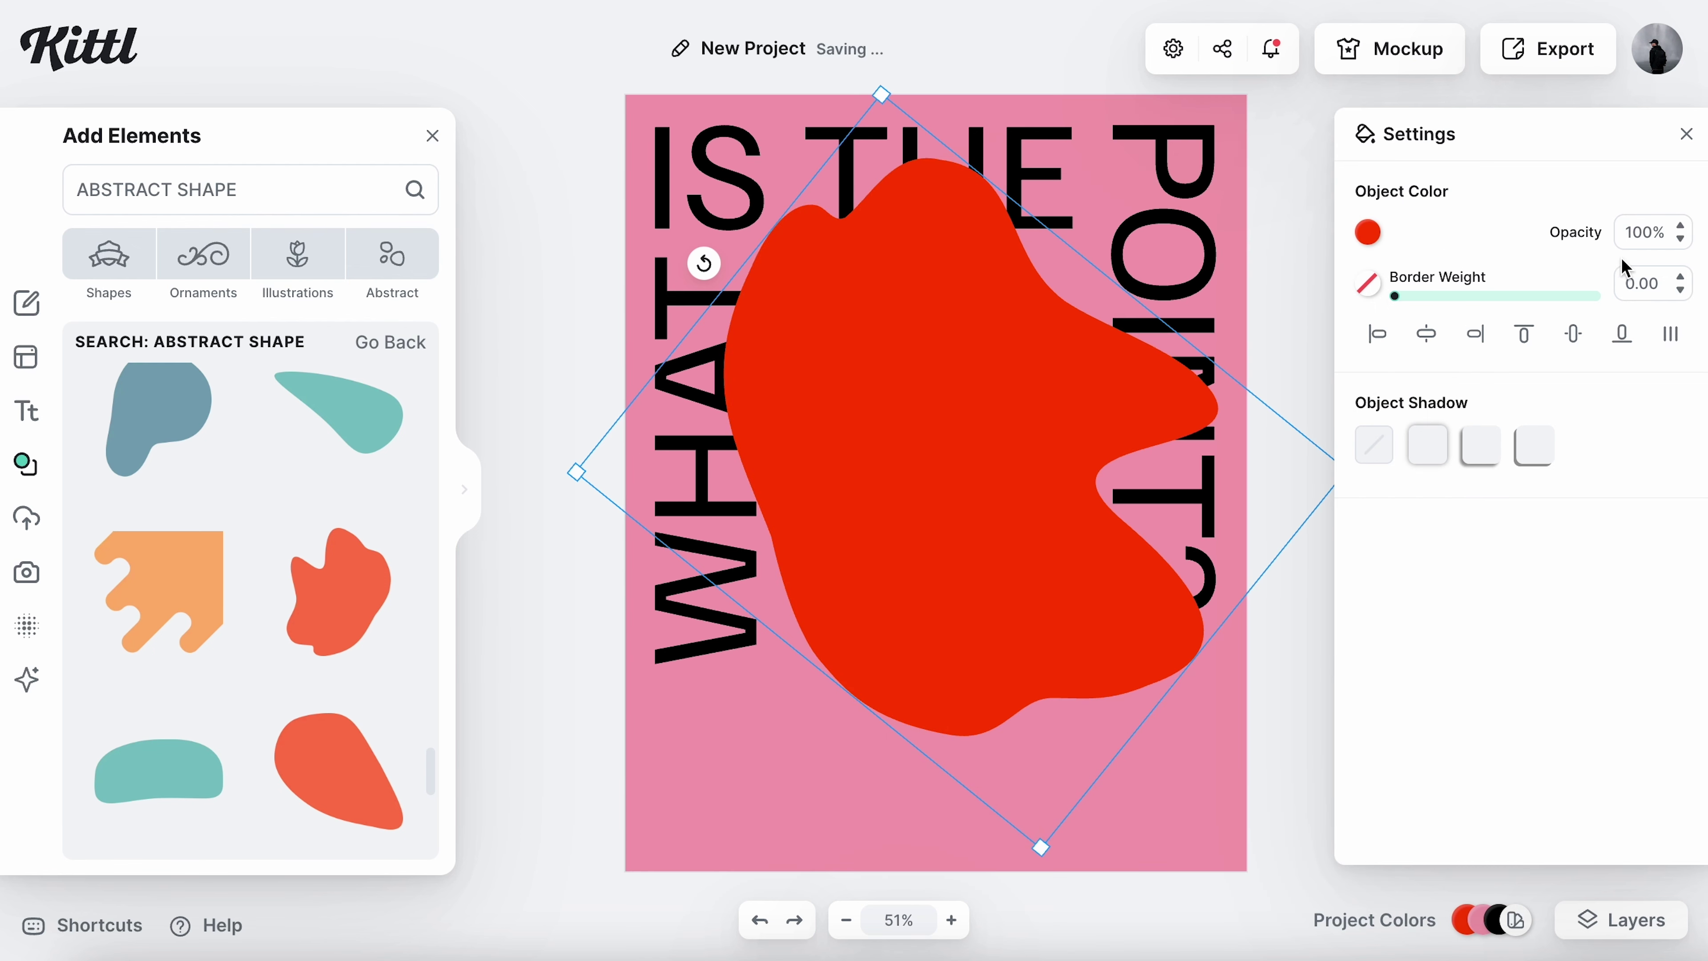
# Lower the blob's opacity to 70% and drag it down to the centre of the page
pyautogui.click(1644, 232)
pyautogui.write('70')
pyautogui.press('Return')
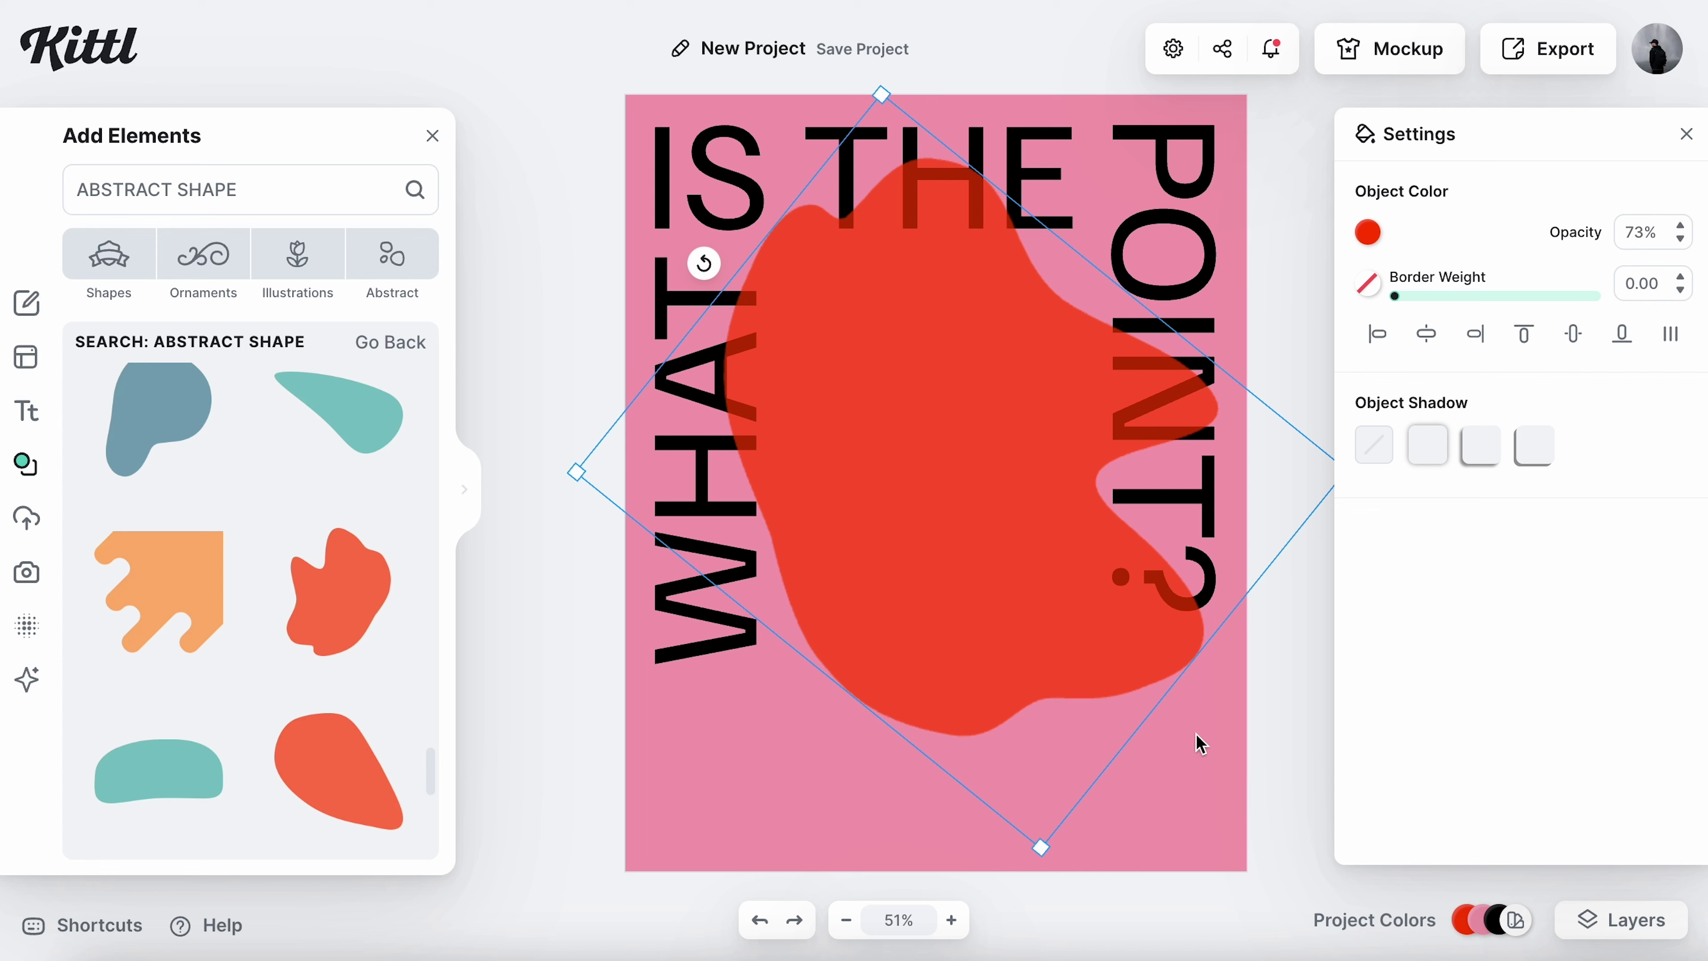
pyautogui.click(1175, 715)
pyautogui.moveTo(966, 520); pyautogui.dragTo(968, 648)
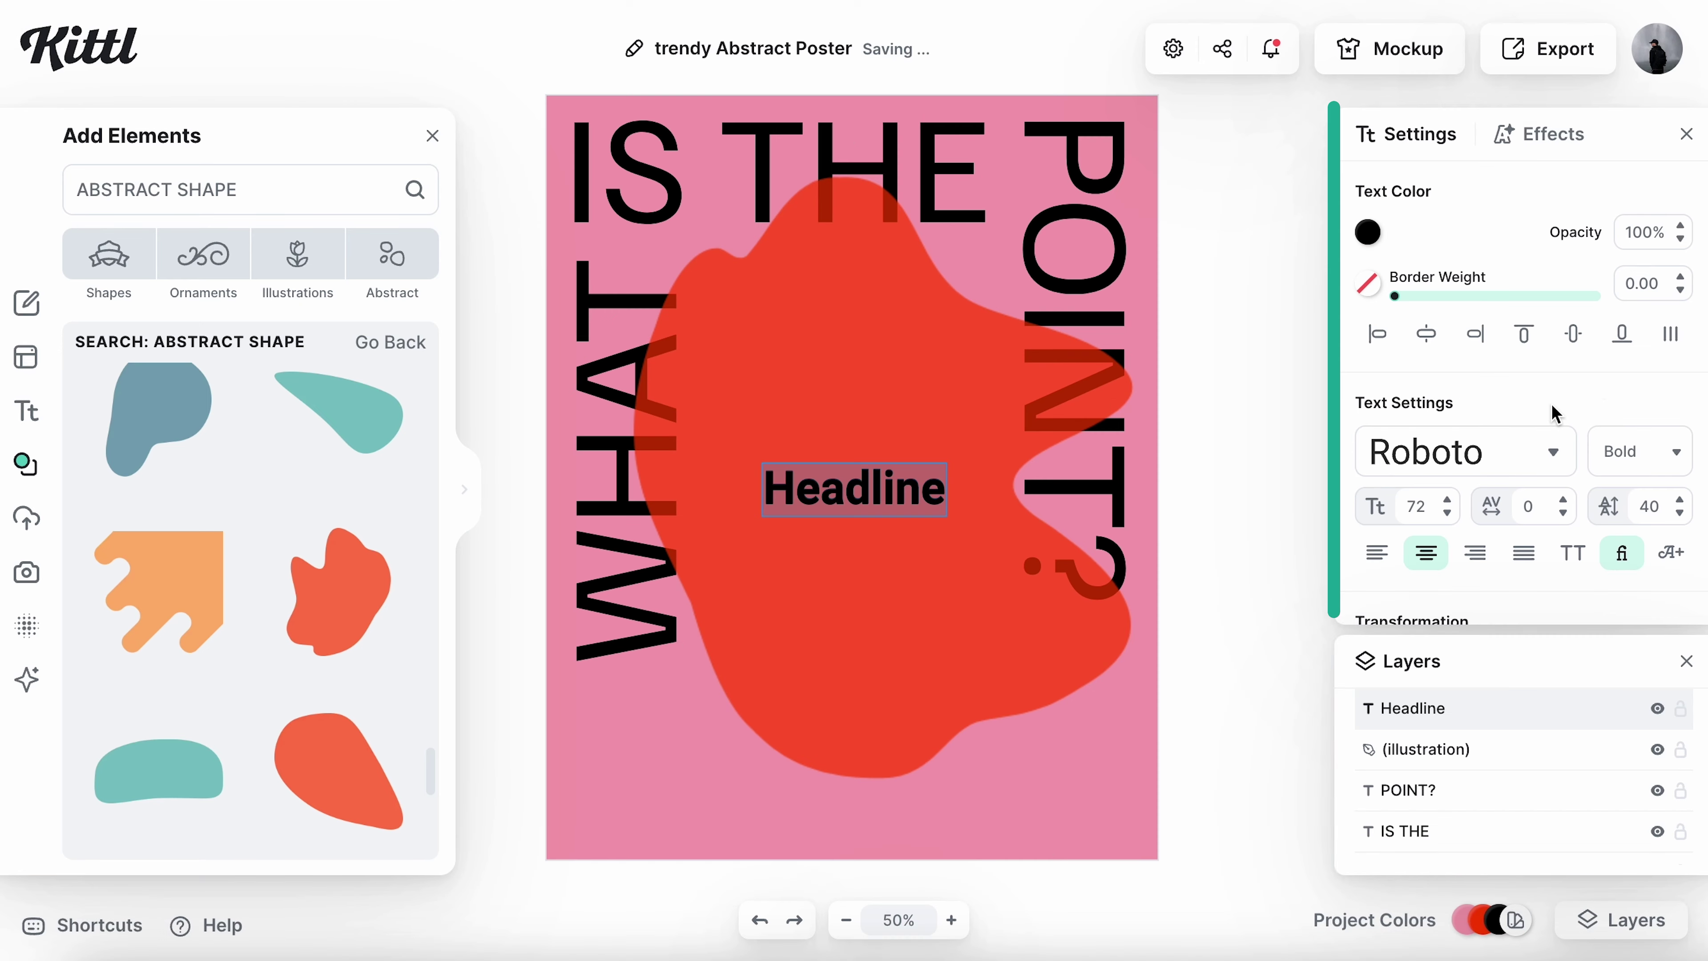
# Set the text to Roboto Medium weight at font size 19
pyautogui.click(1660, 451)
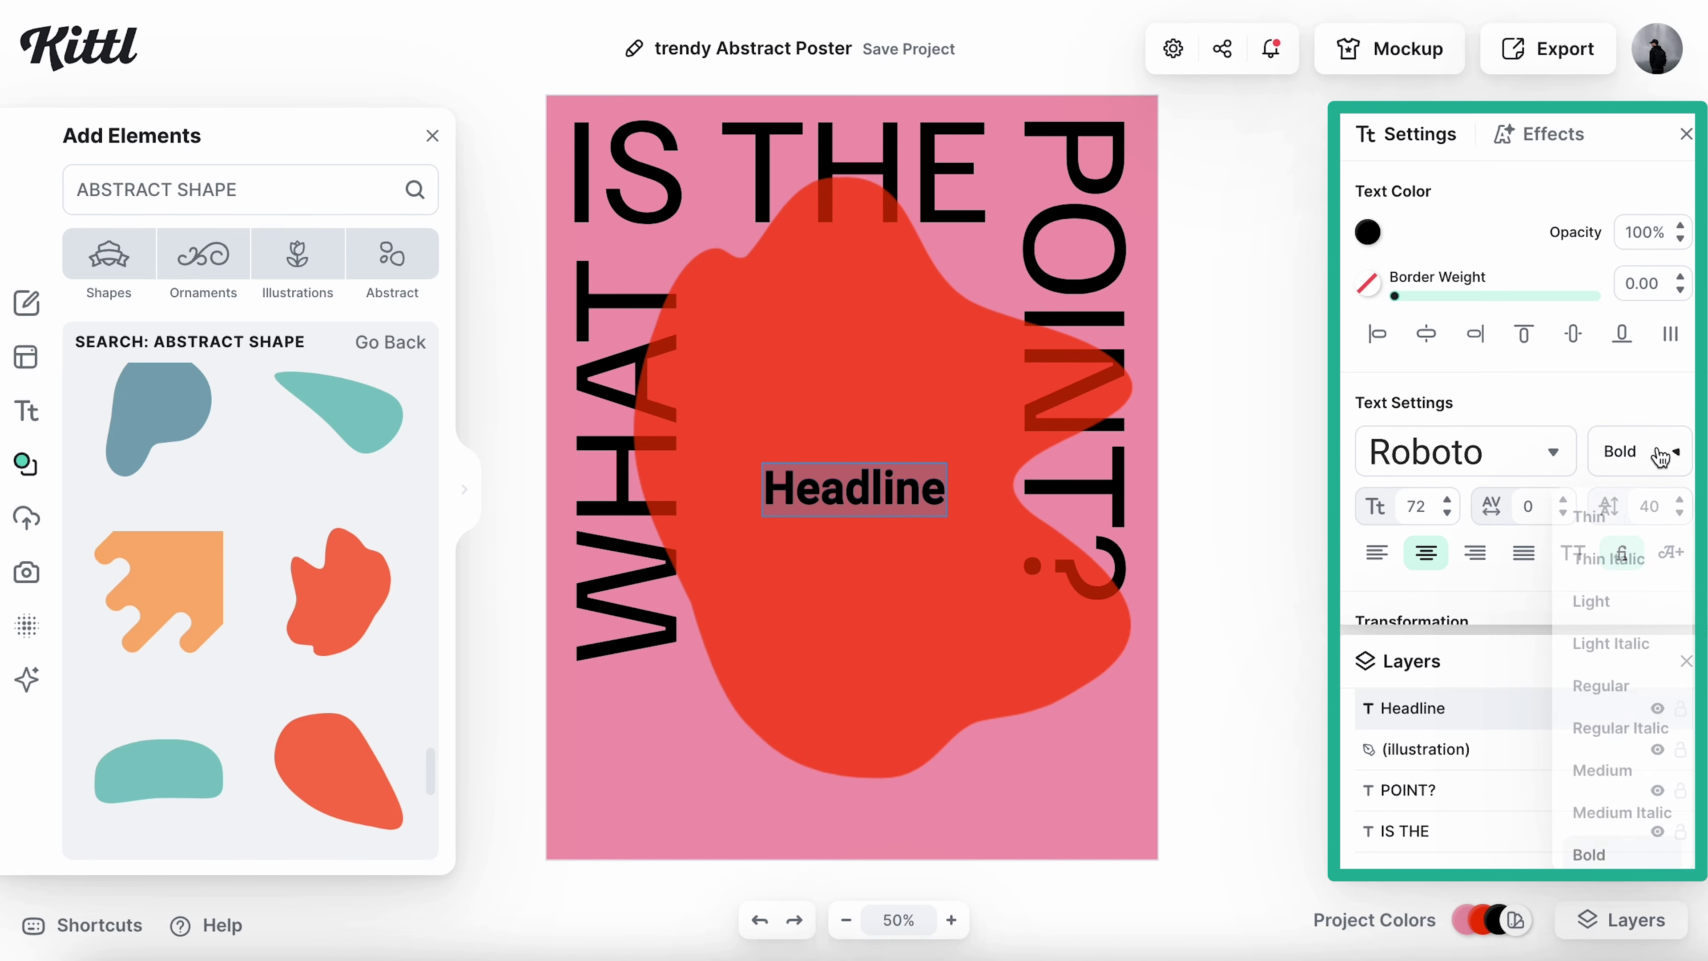
pyautogui.click(1602, 773)
pyautogui.click(1433, 509)
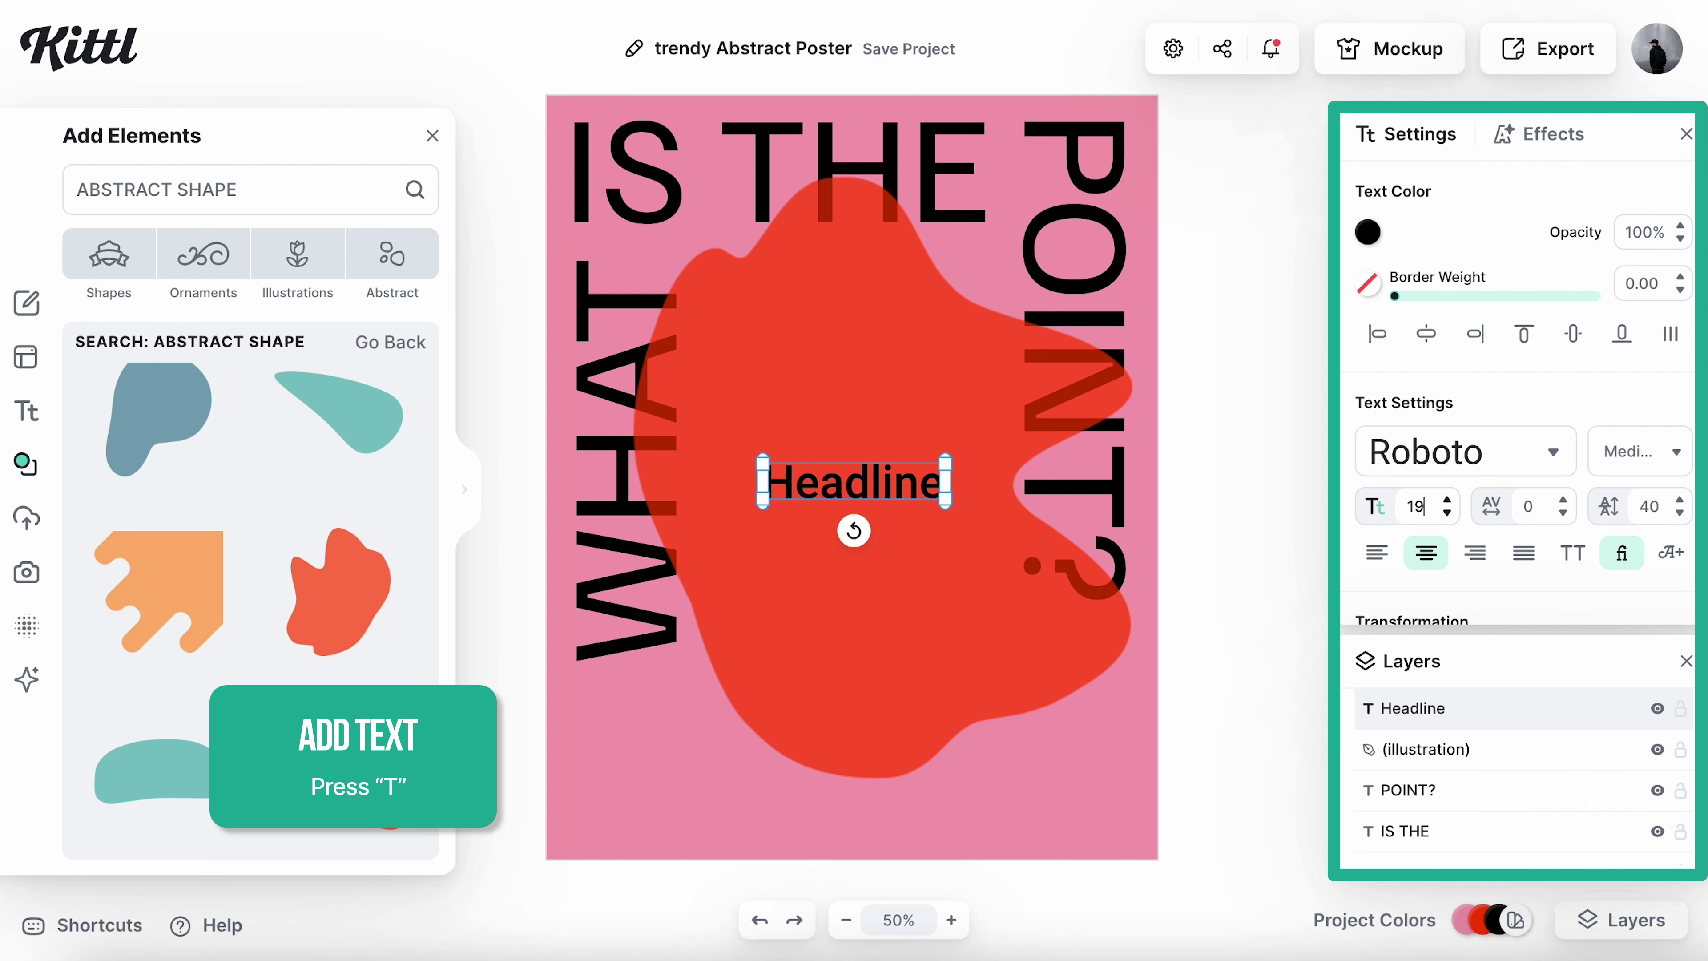
pyautogui.write('19')
pyautogui.press('Return')
# Make the caption a tightly spaced two-line 'WHAT IS THE POINT' and move it bottom-left
pyautogui.doubleClick(852, 468)
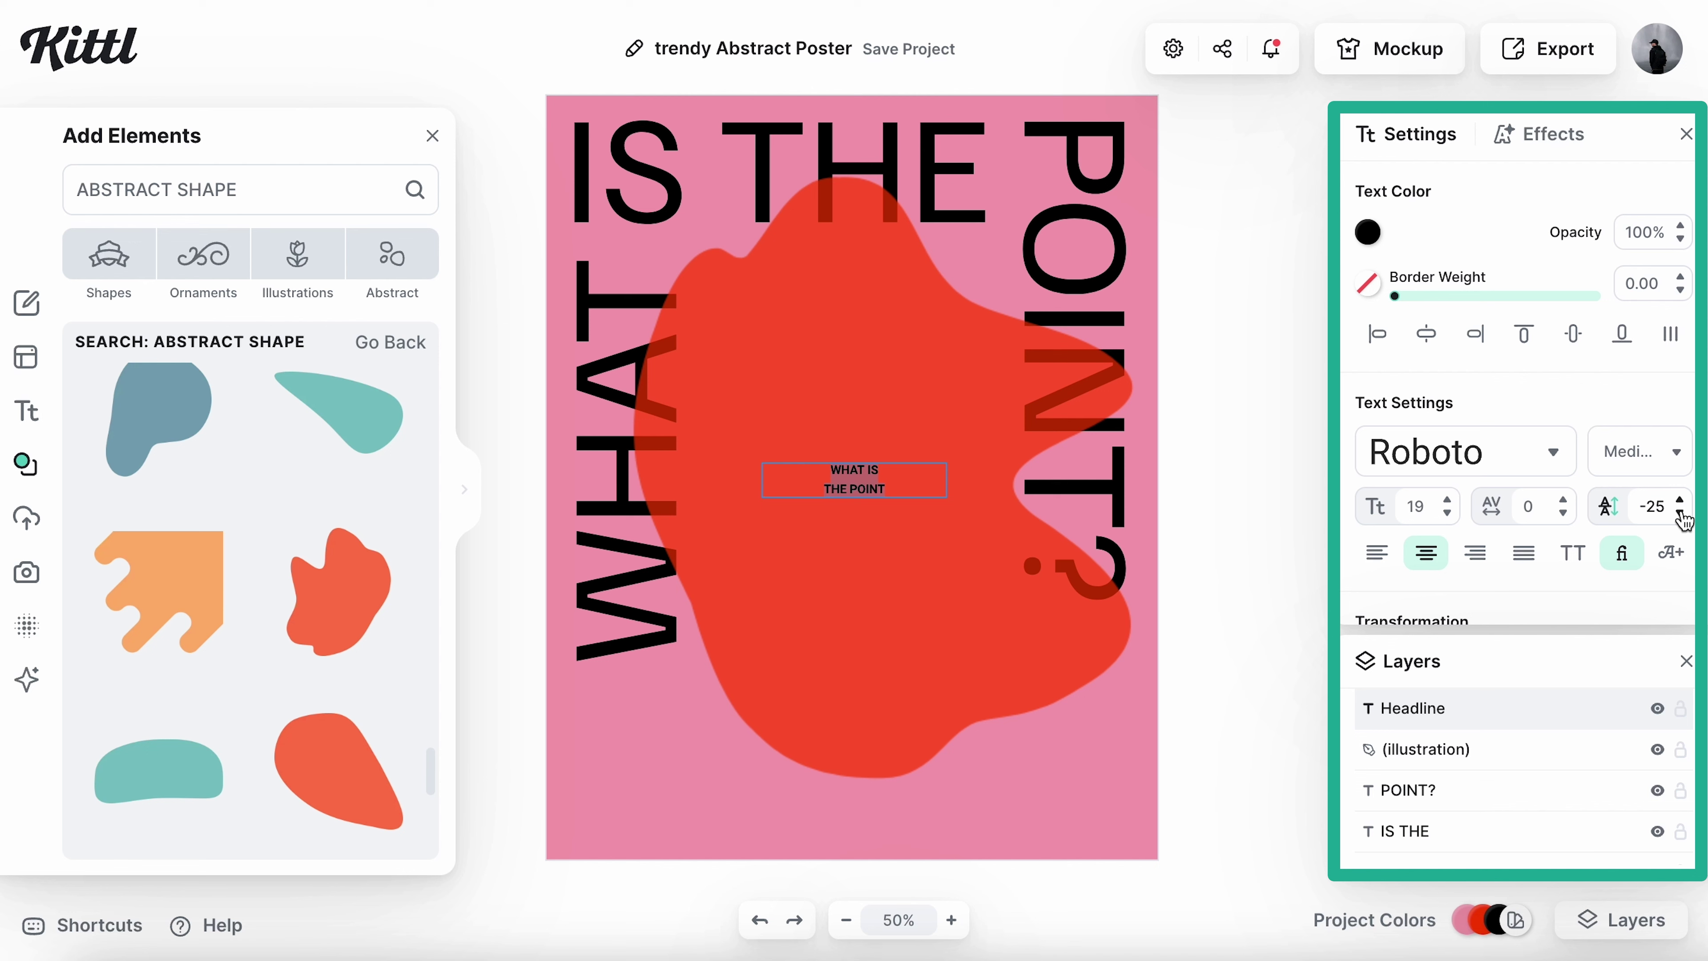
pyautogui.click(1681, 515)
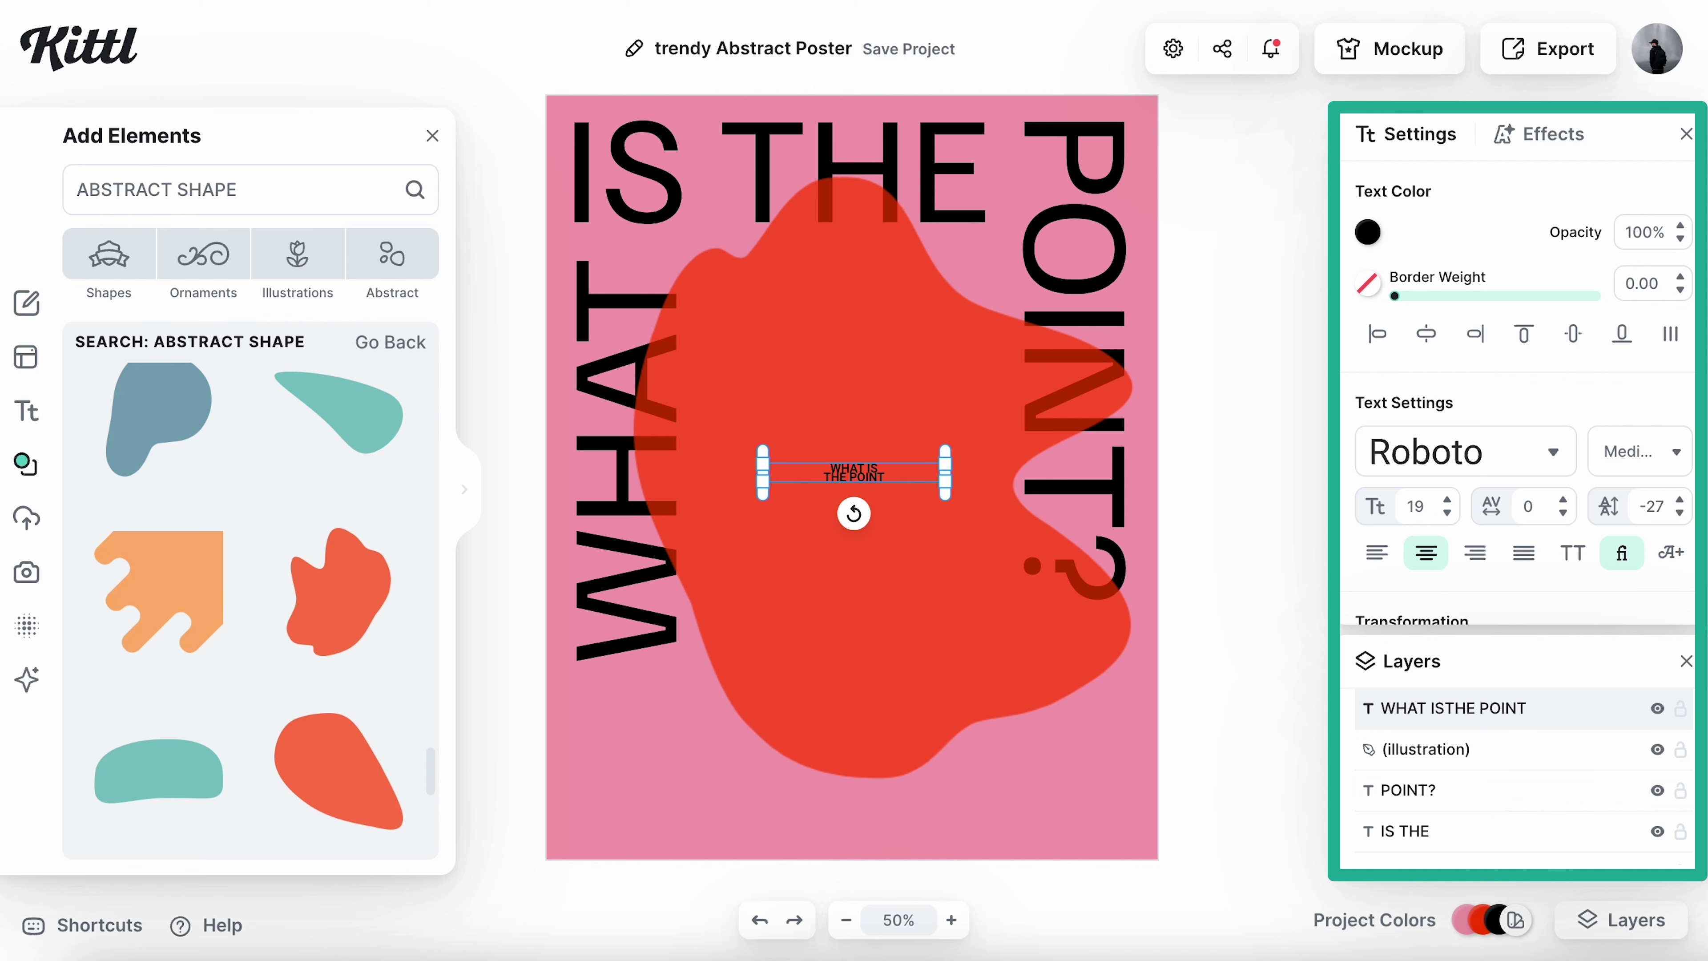
pyautogui.click(1681, 500)
pyautogui.click(1056, 614)
pyautogui.moveTo(855, 476); pyautogui.dragTo(850, 821)
# Retype the duplicated caption as 'IF I CANT MAKE THINGS' and centre it horizontally
pyautogui.doubleClick(849, 819)
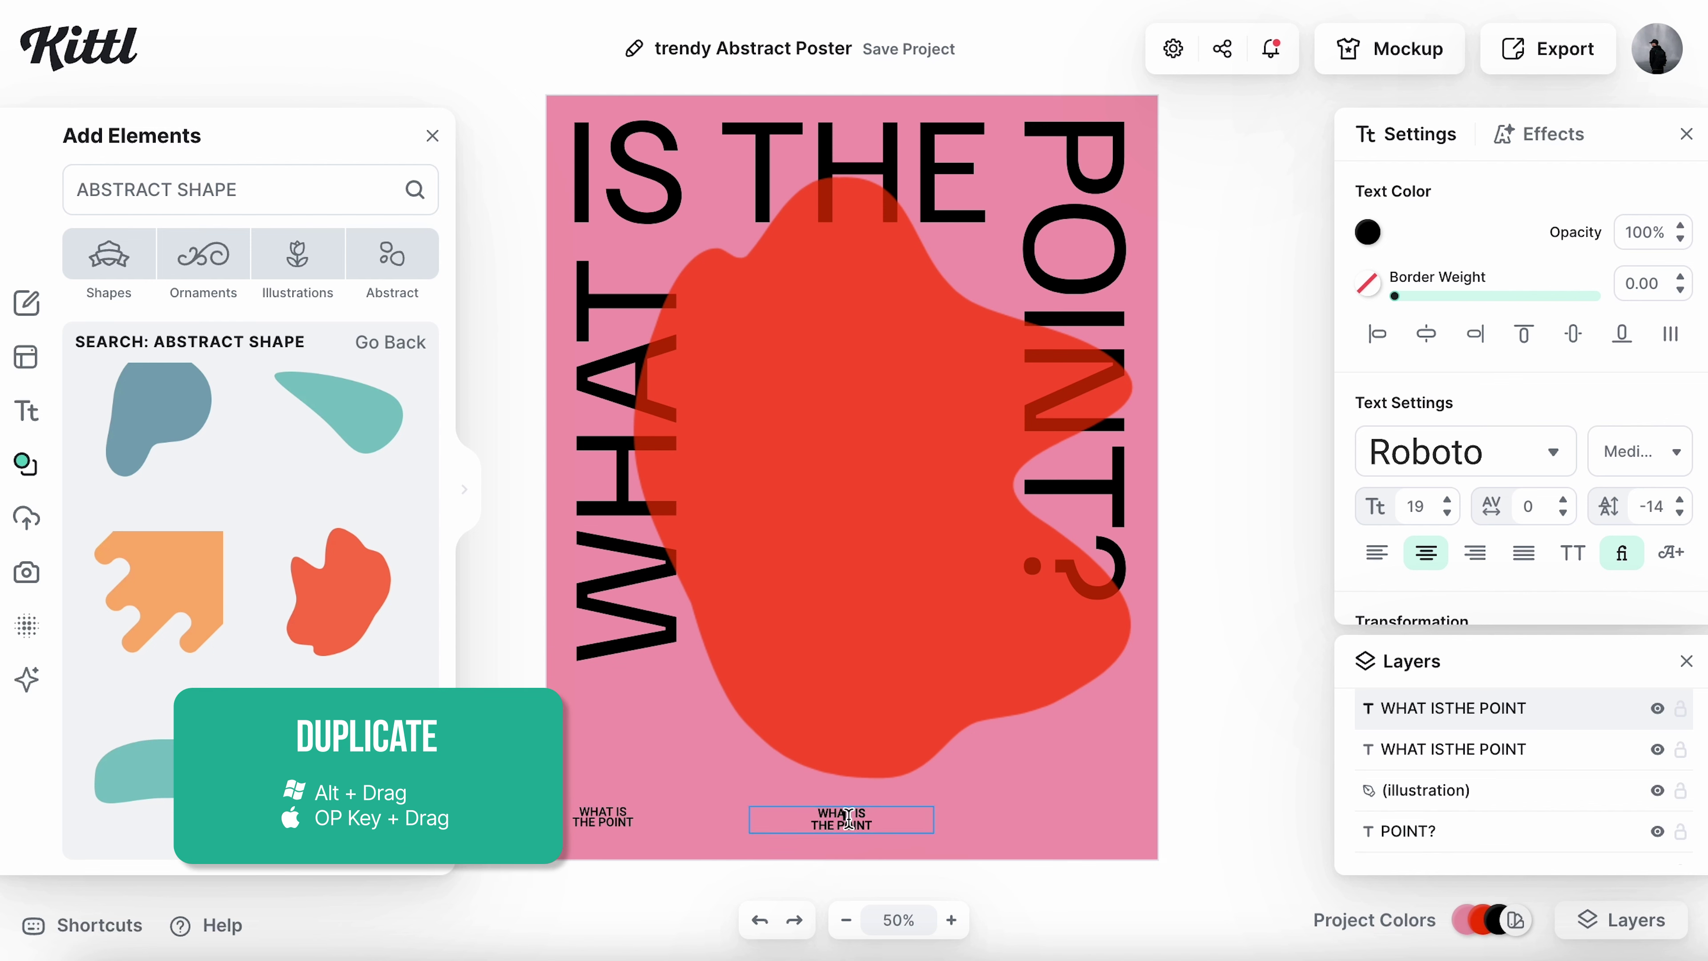
pyautogui.write('IF I CANT MAKE')
pyautogui.press('Return')
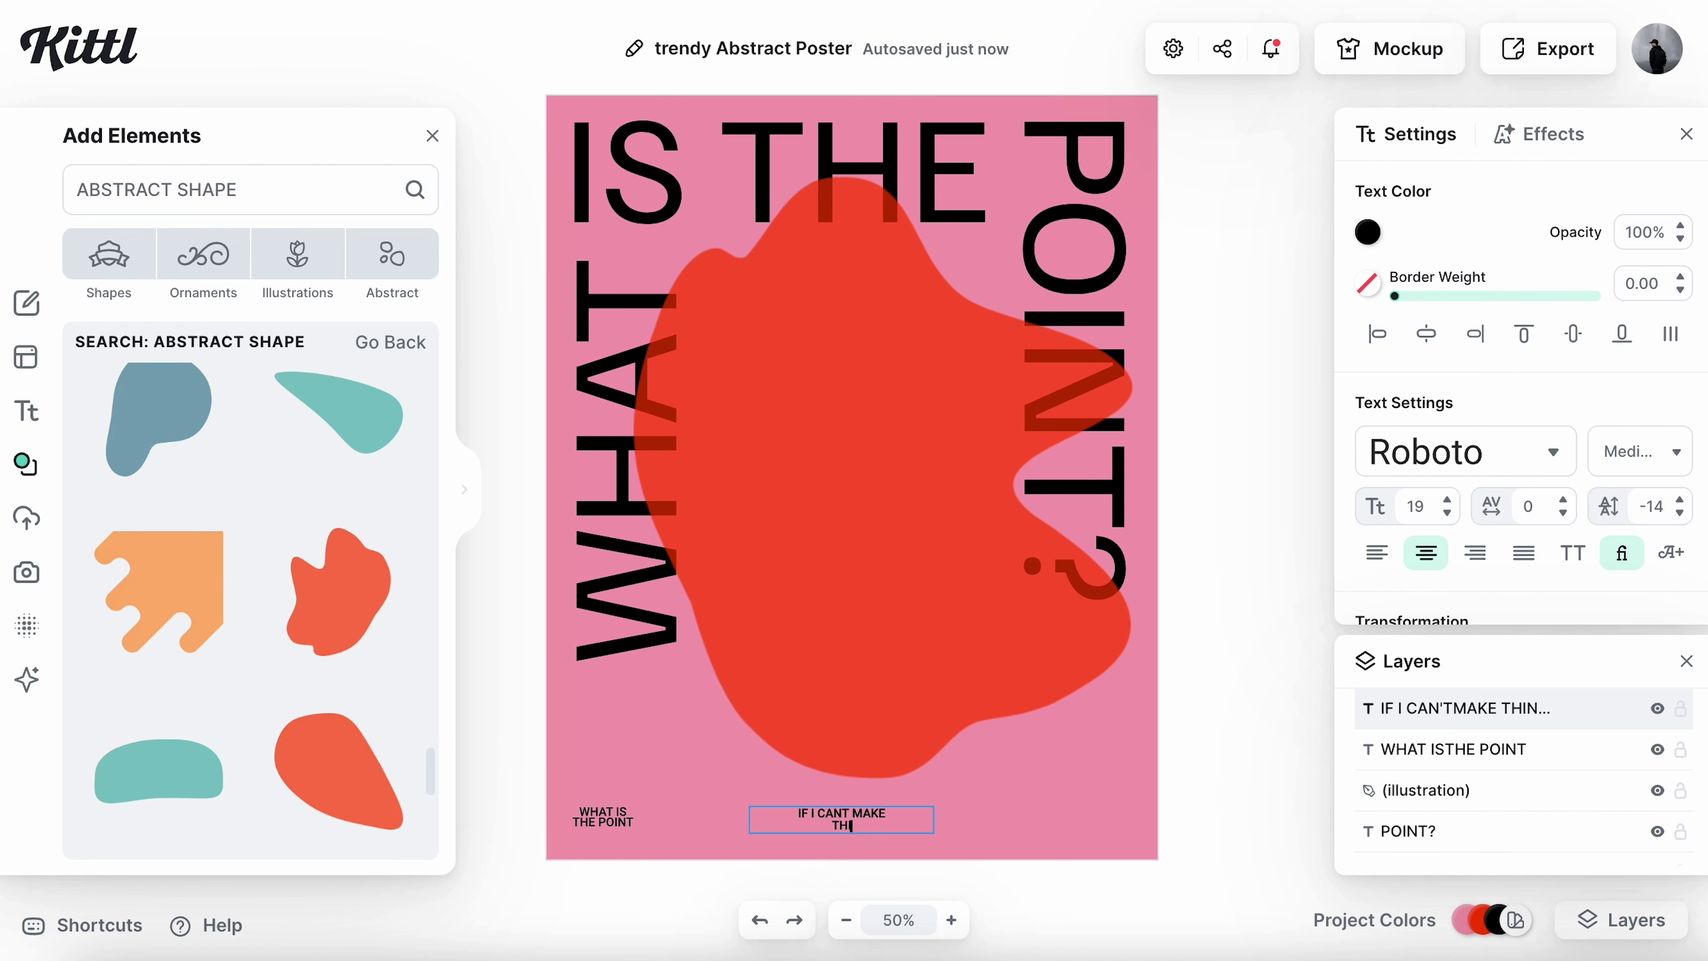
pyautogui.press('Escape')
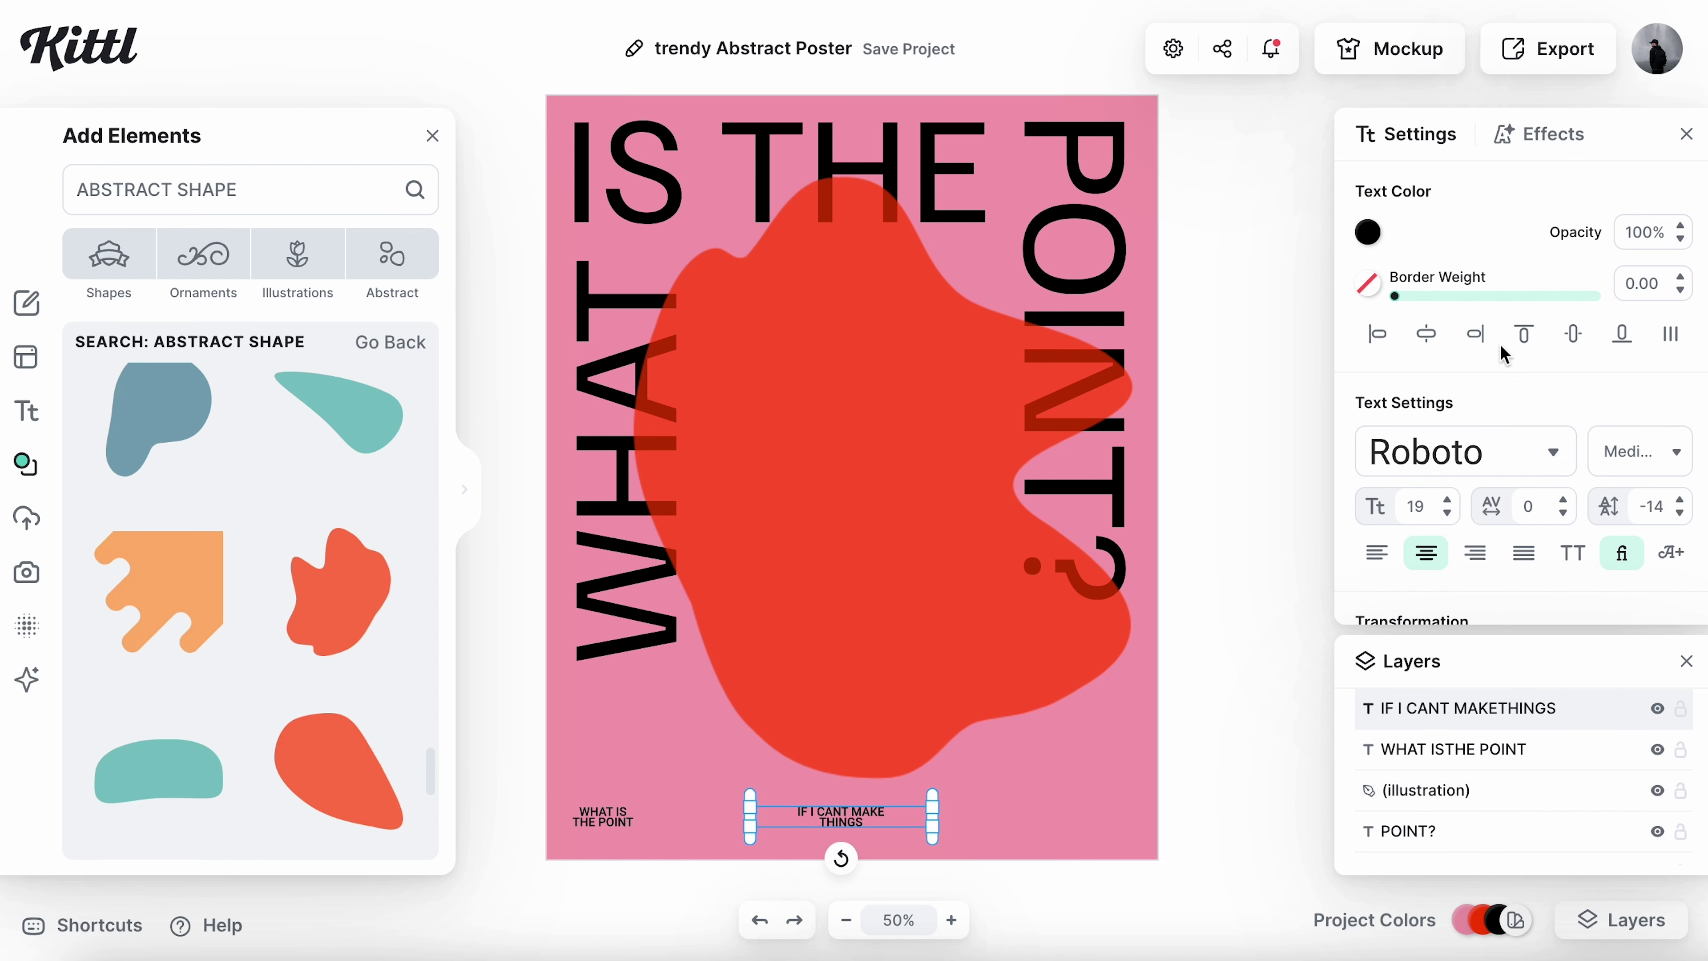
pyautogui.click(1427, 333)
# Duplicate the caption to the bottom right and retype it as 'THAT I WANT TO MAKE'
pyautogui.moveTo(852, 817); pyautogui.dragTo(1049, 818)
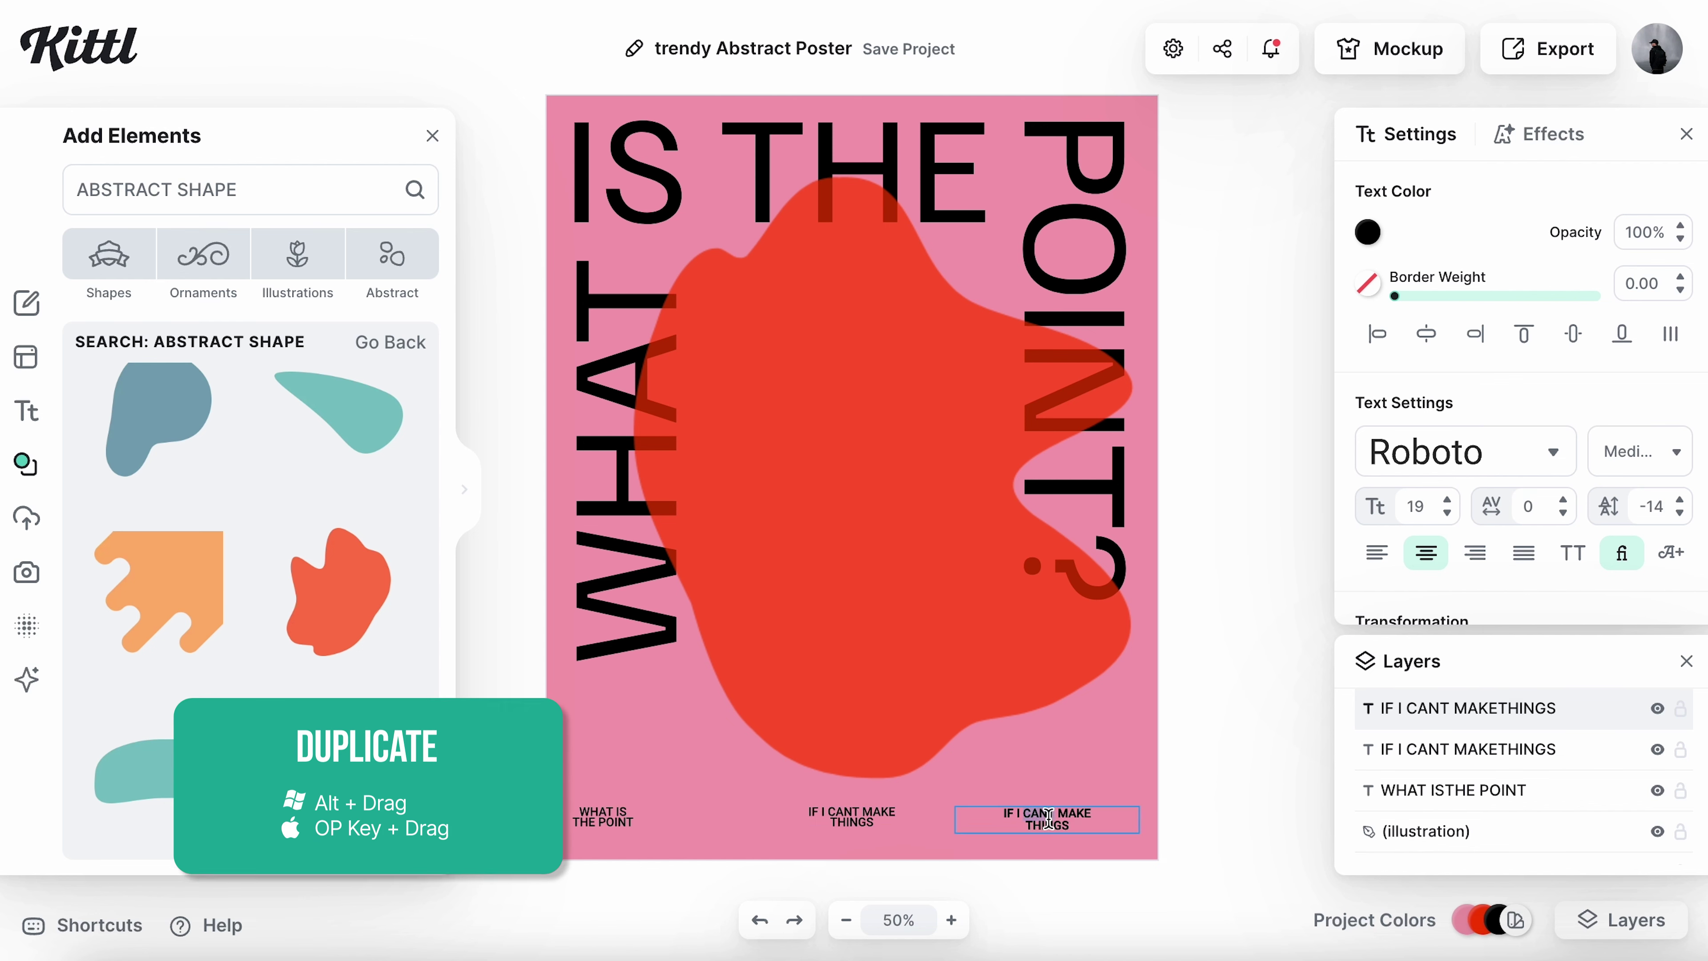
pyautogui.write('THAT')
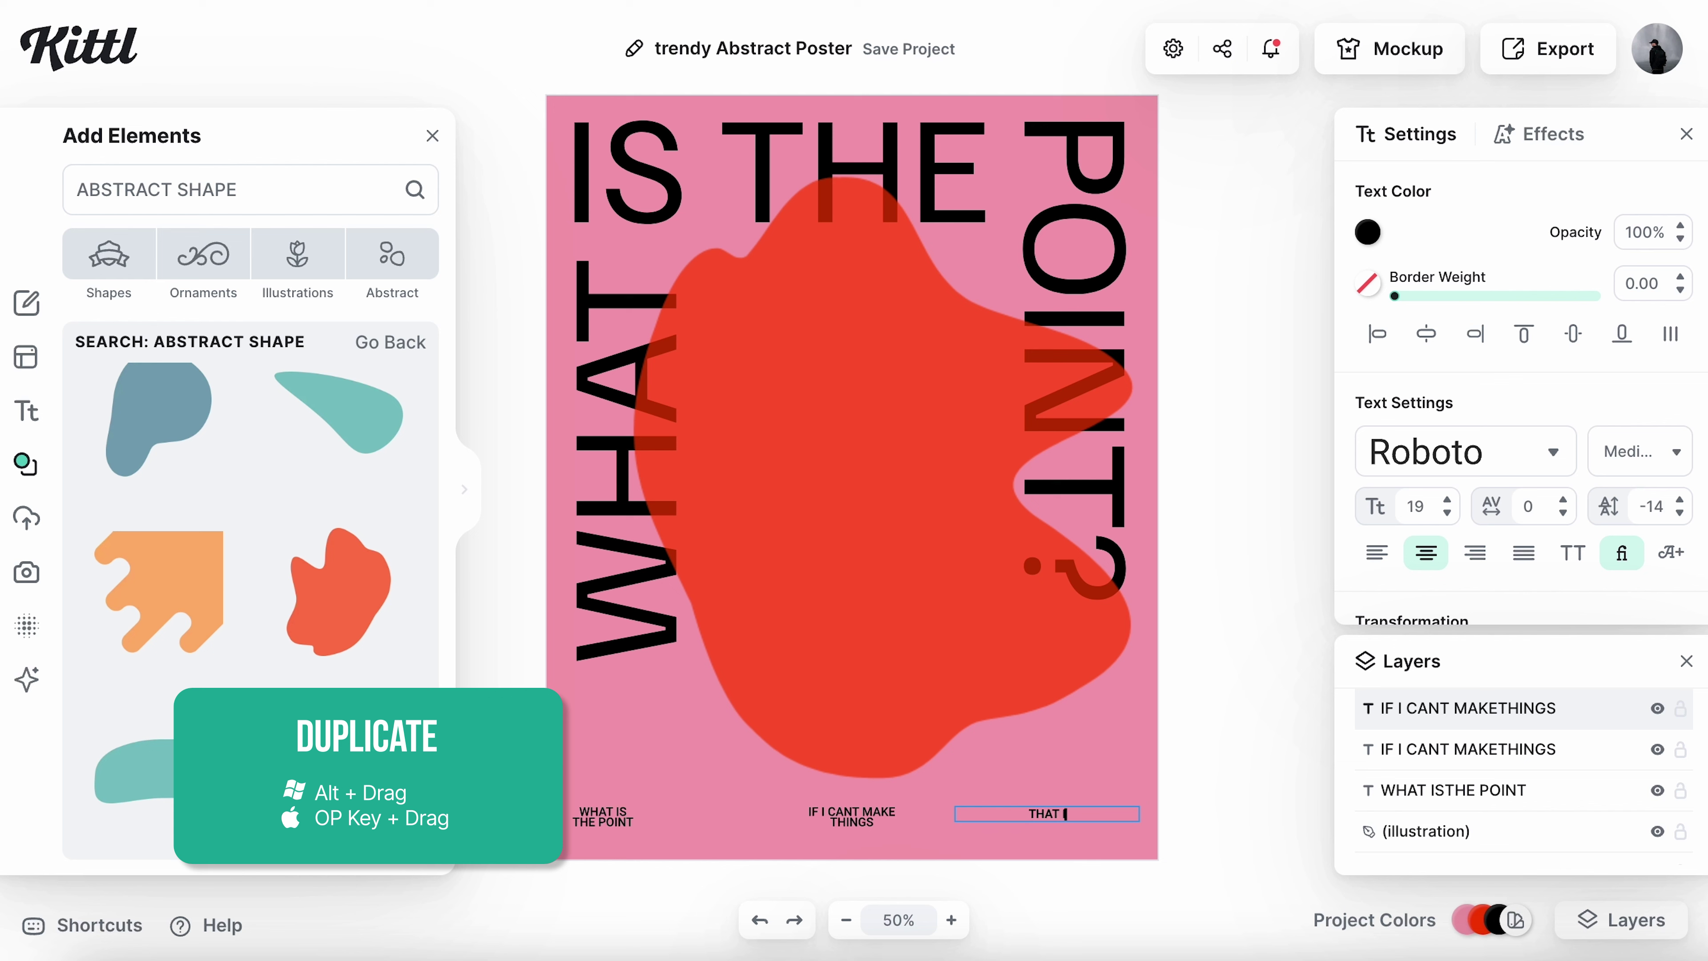
pyautogui.write(' I WANT')
pyautogui.press('Return')
pyautogui.write('TO')
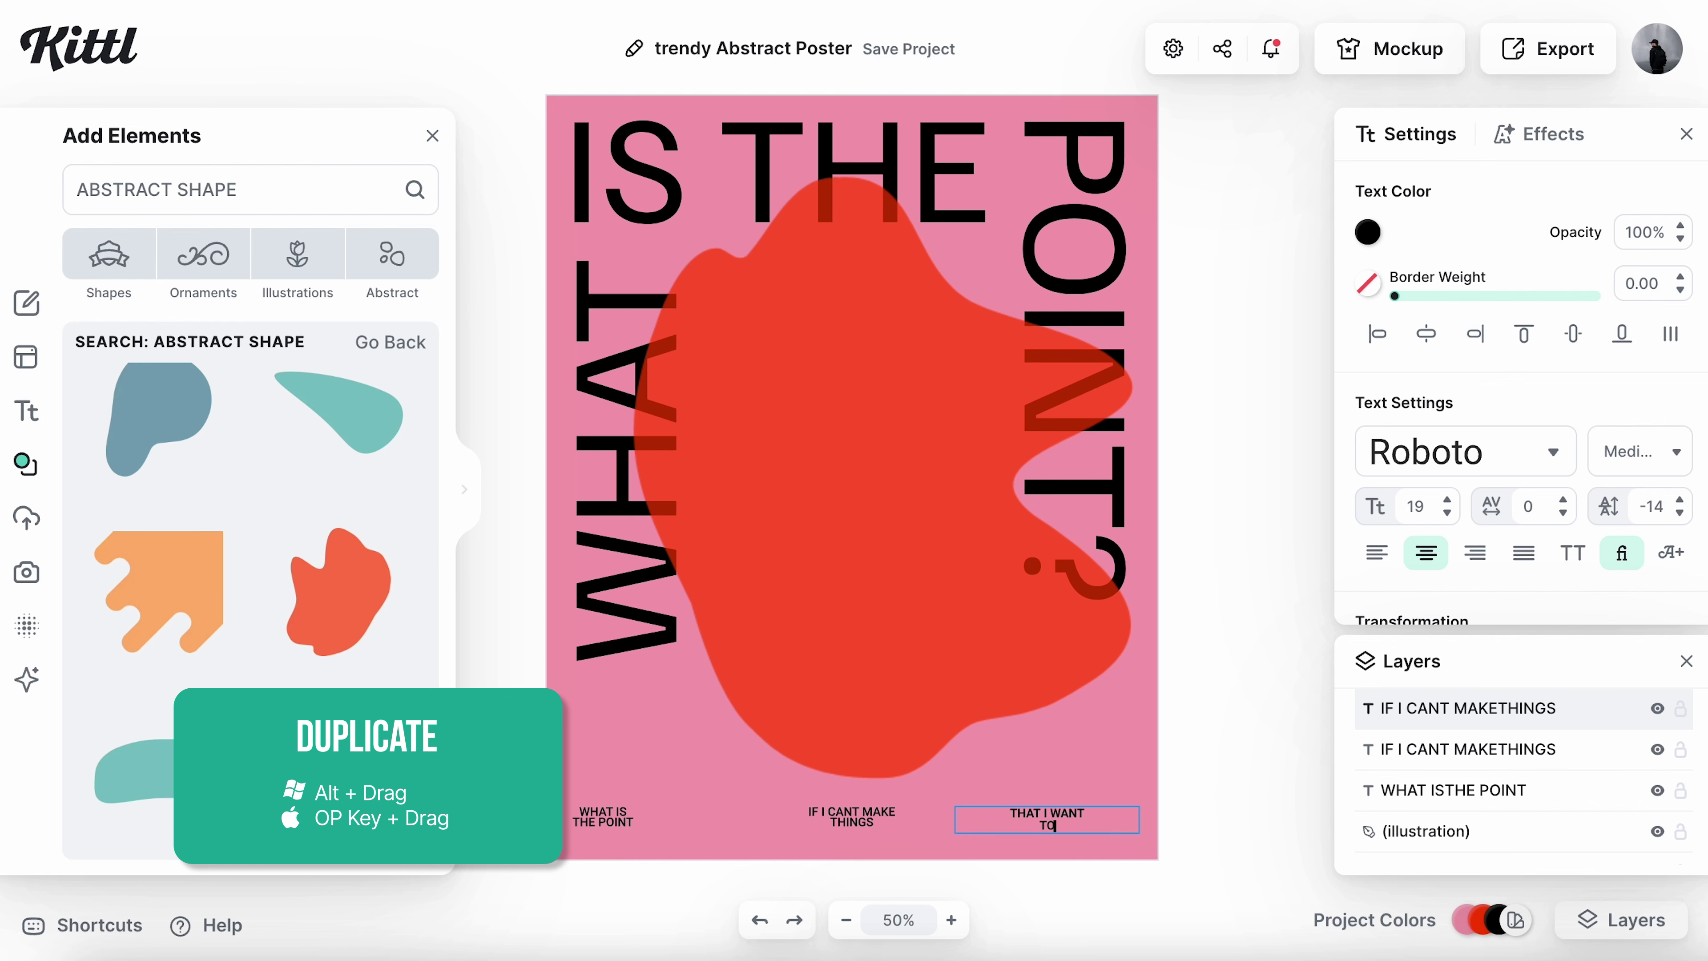
pyautogui.write(' MAKE')
pyautogui.press('Escape')
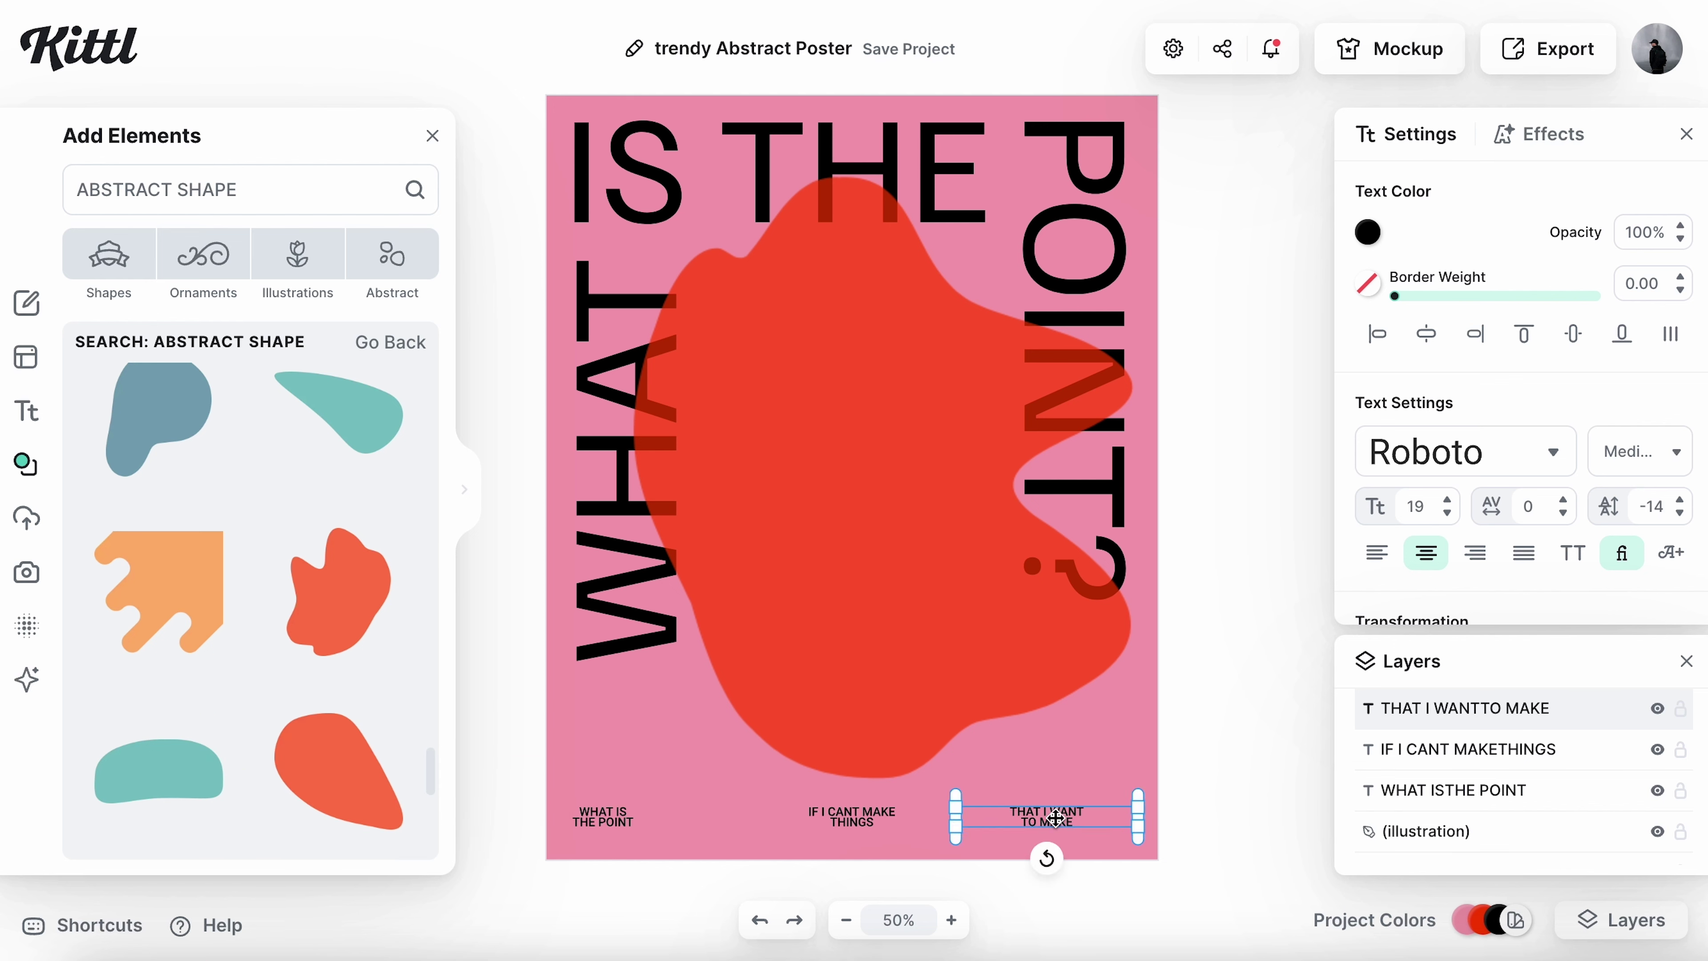
pyautogui.moveTo(1056, 818); pyautogui.dragTo(1100, 819)
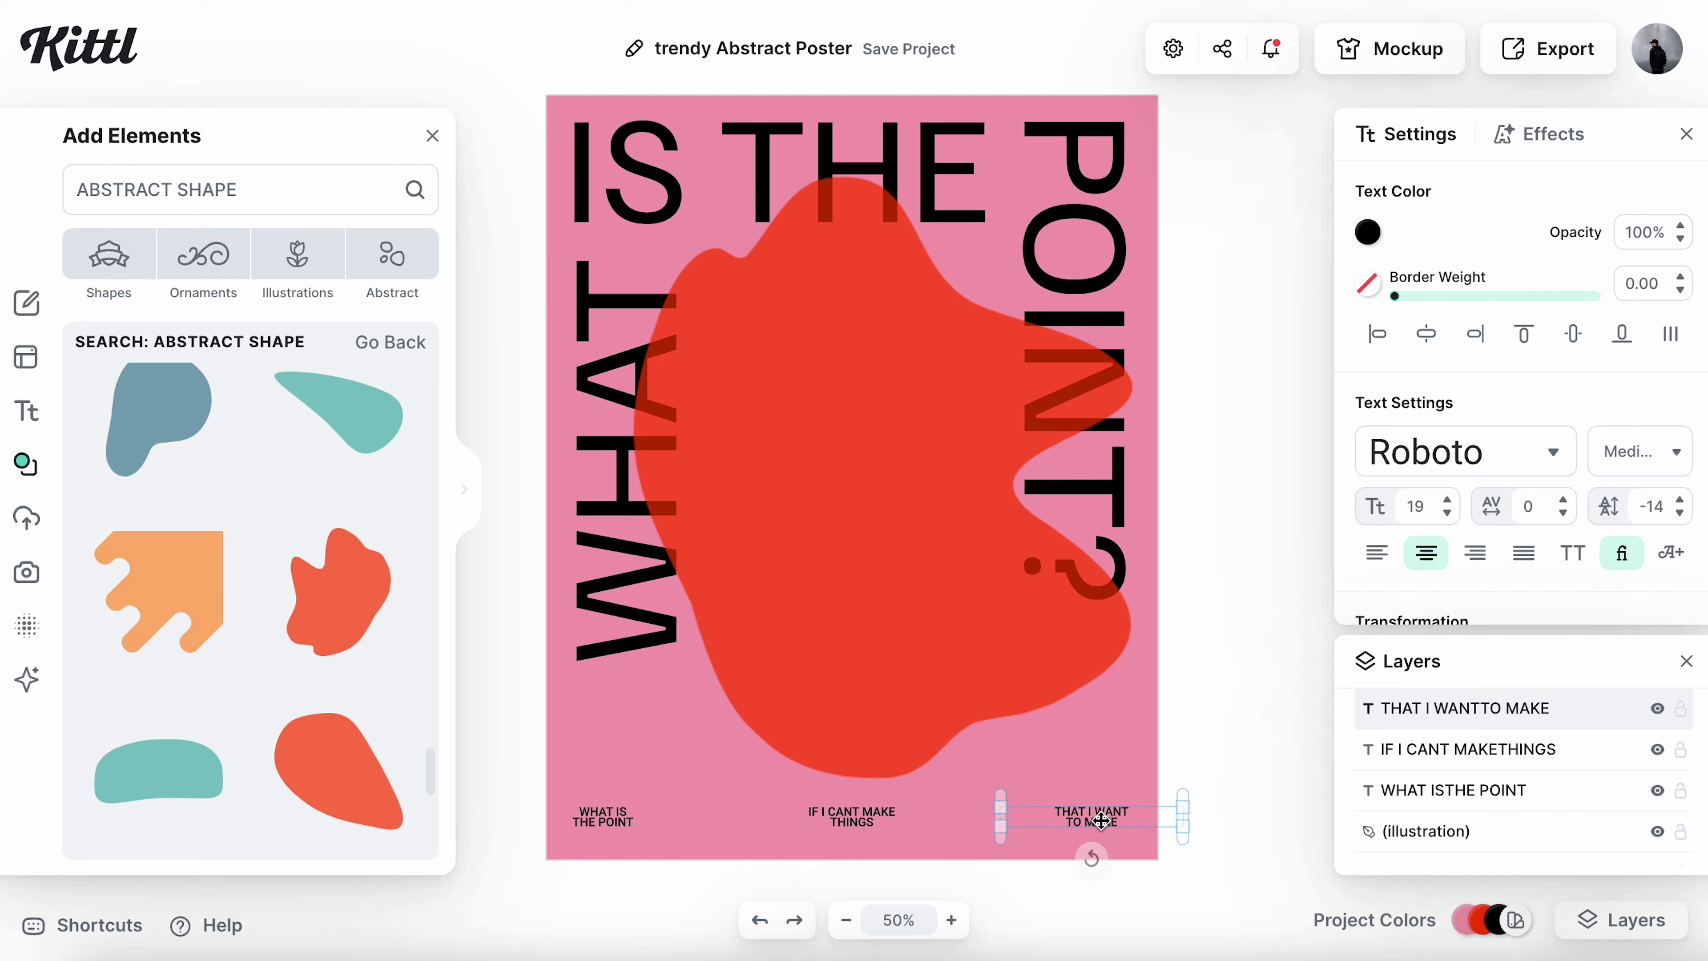
pyautogui.click(1097, 749)
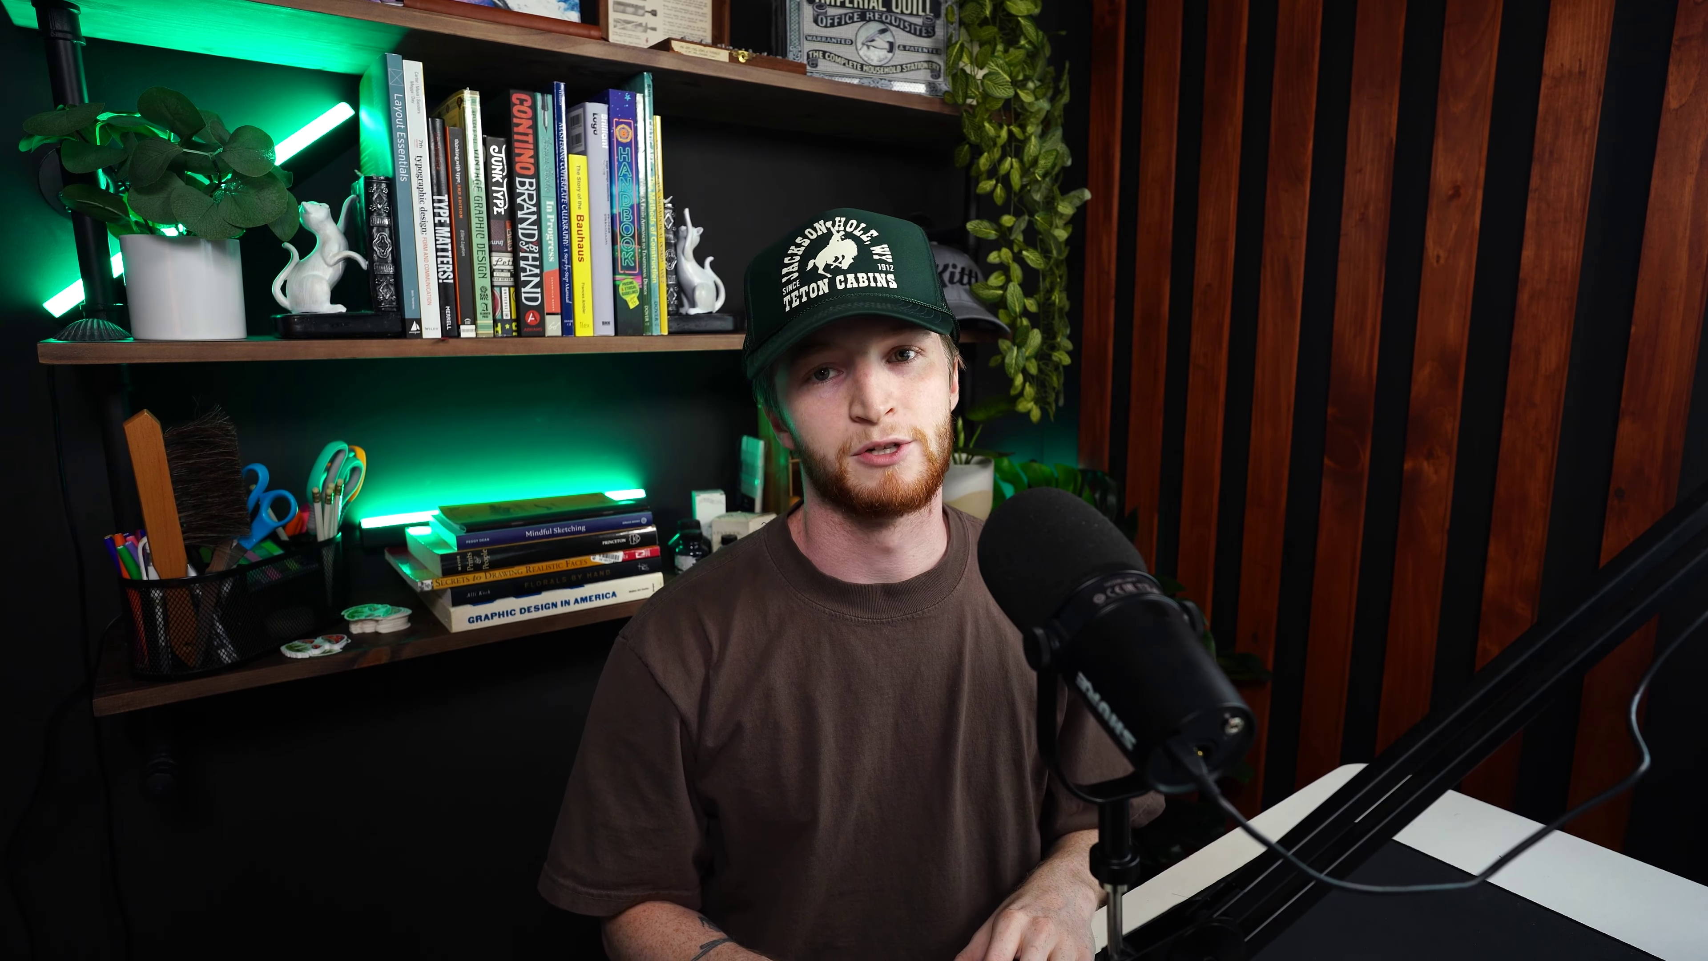
# Open the headline's typeface list and scroll through the available fonts
pyautogui.click(1435, 461)
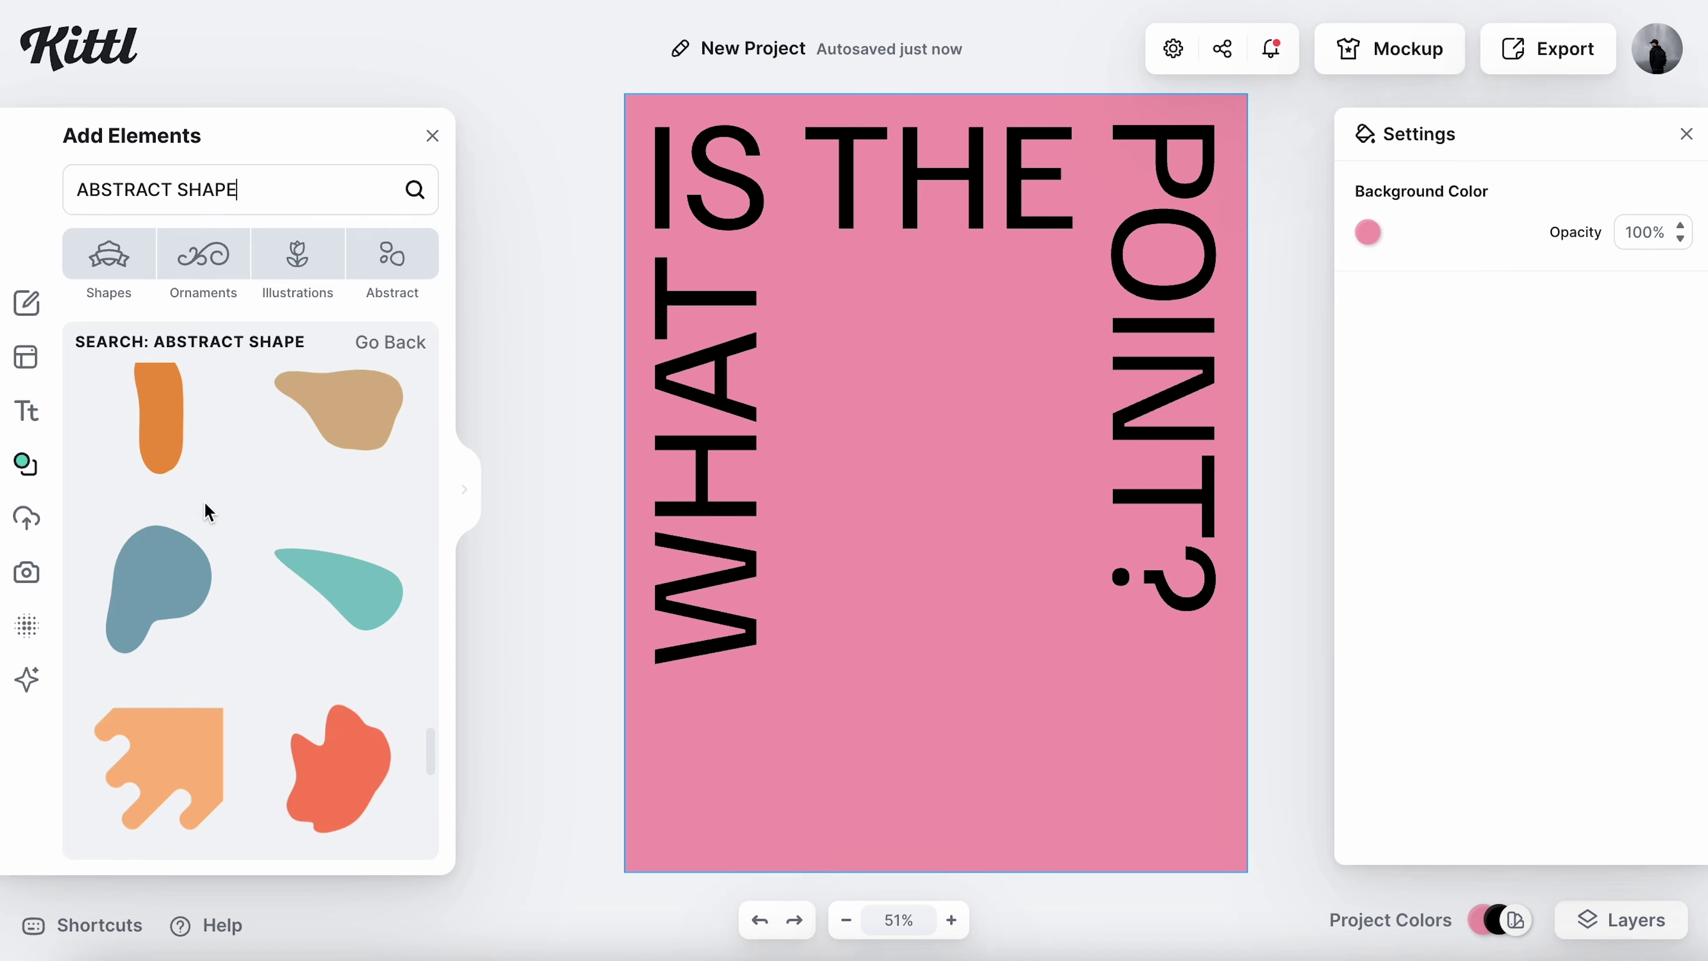
pyautogui.scroll(-3, 206, 507)
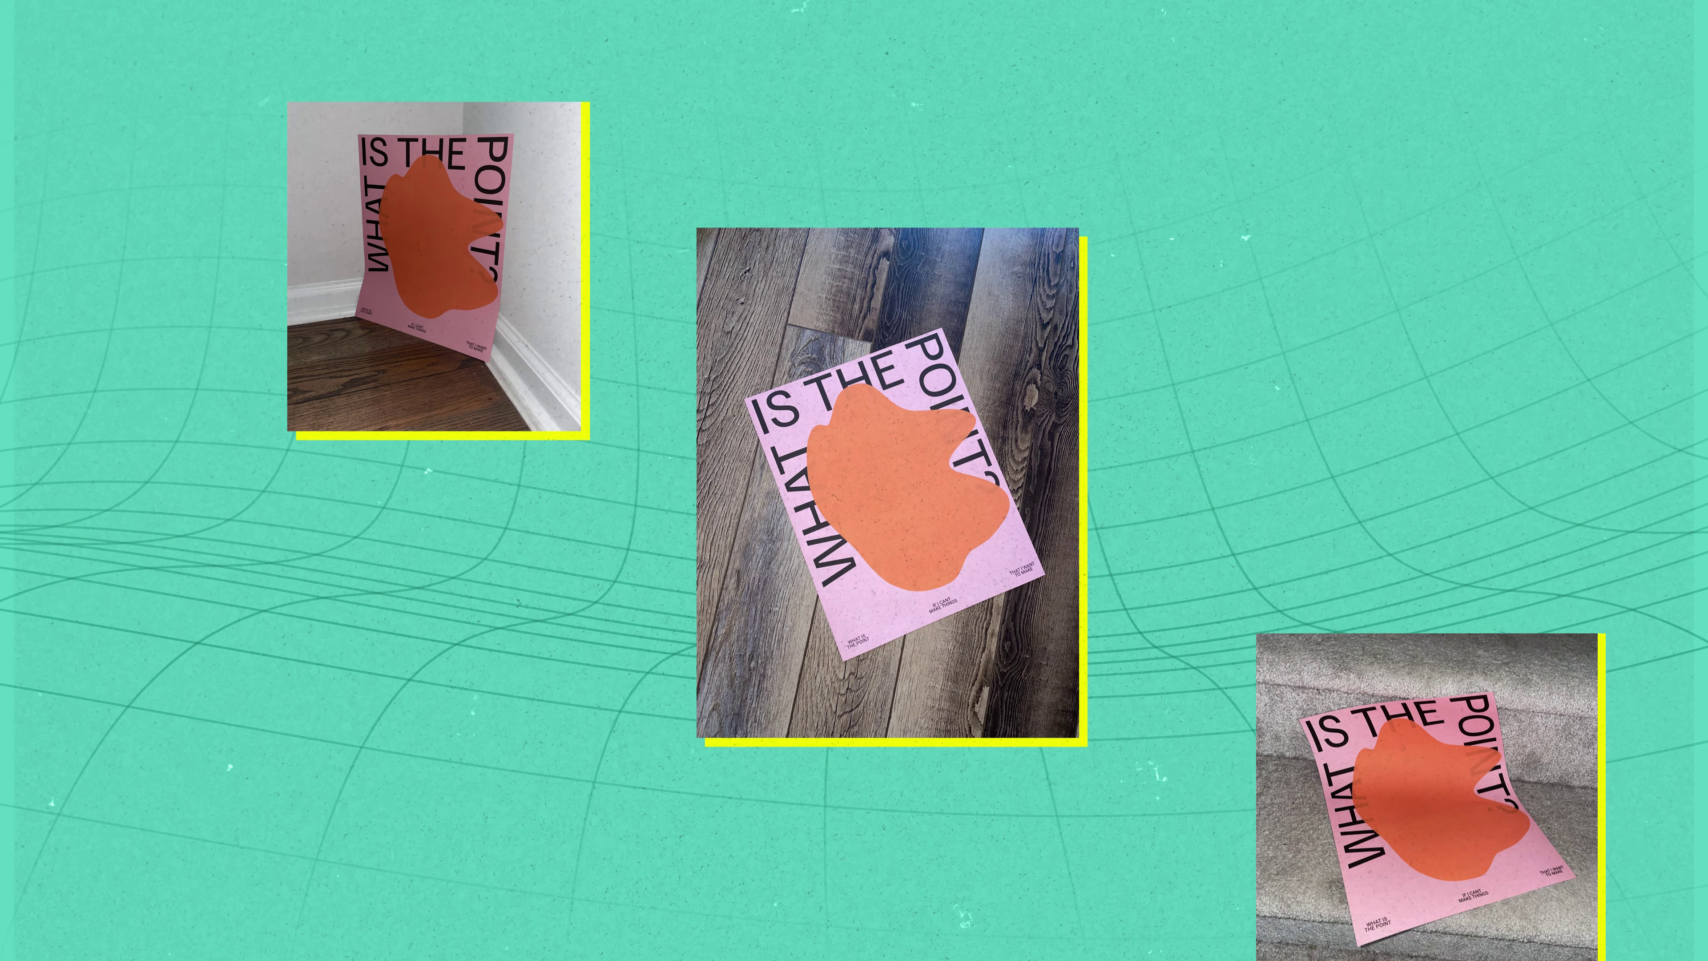